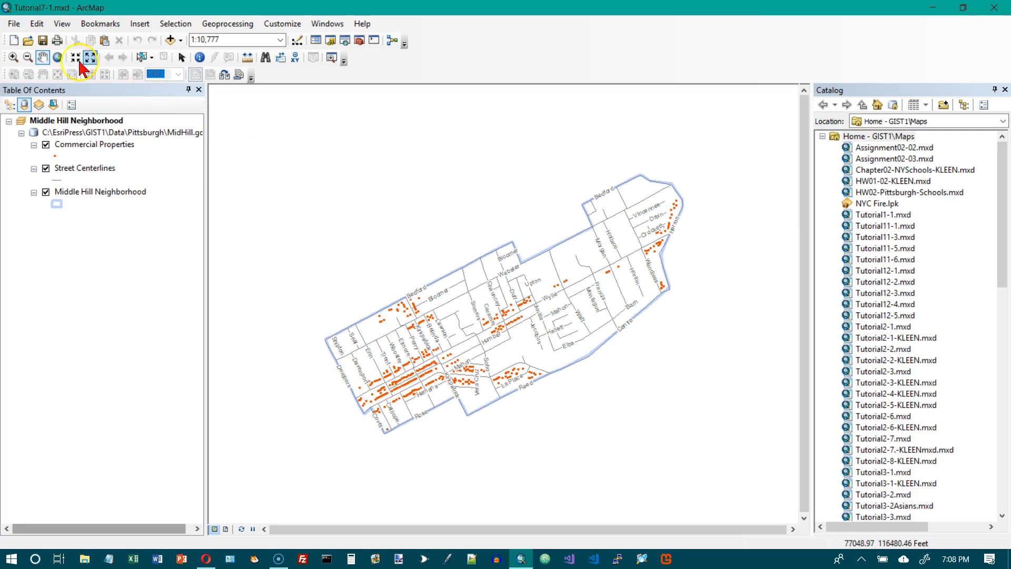
Save the map document under a new name, appending a hyphen and the surname to Tutorial7-1
click(15, 24)
click(38, 83)
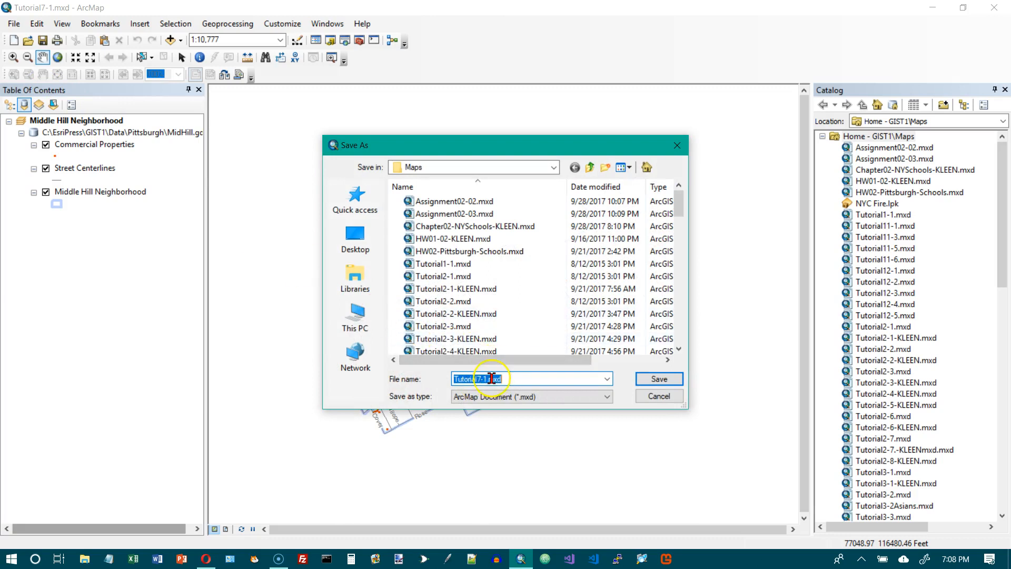
click(488, 379)
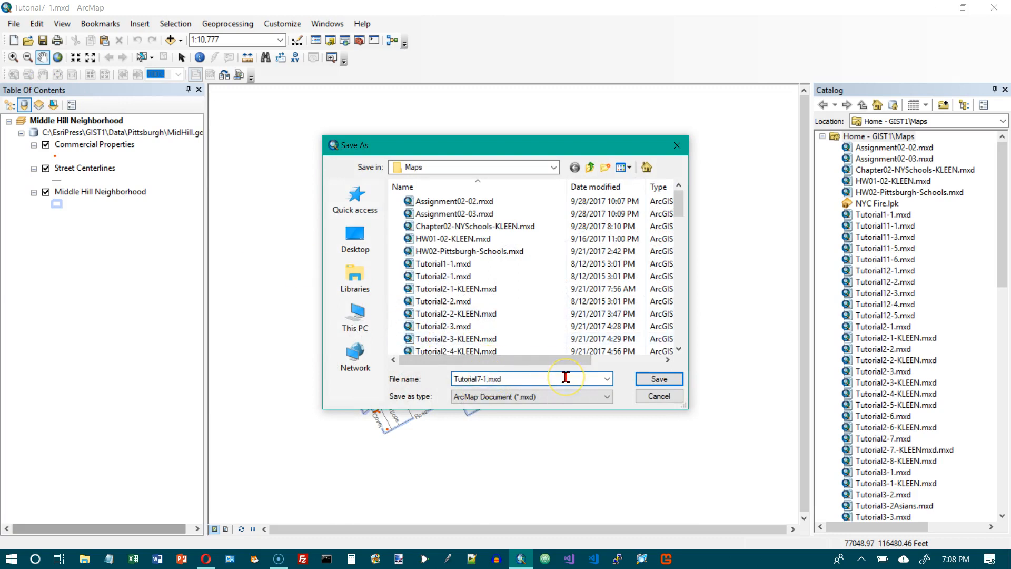
text(0)
key(BackSpace)
text(-KLEEN)
key(Return)
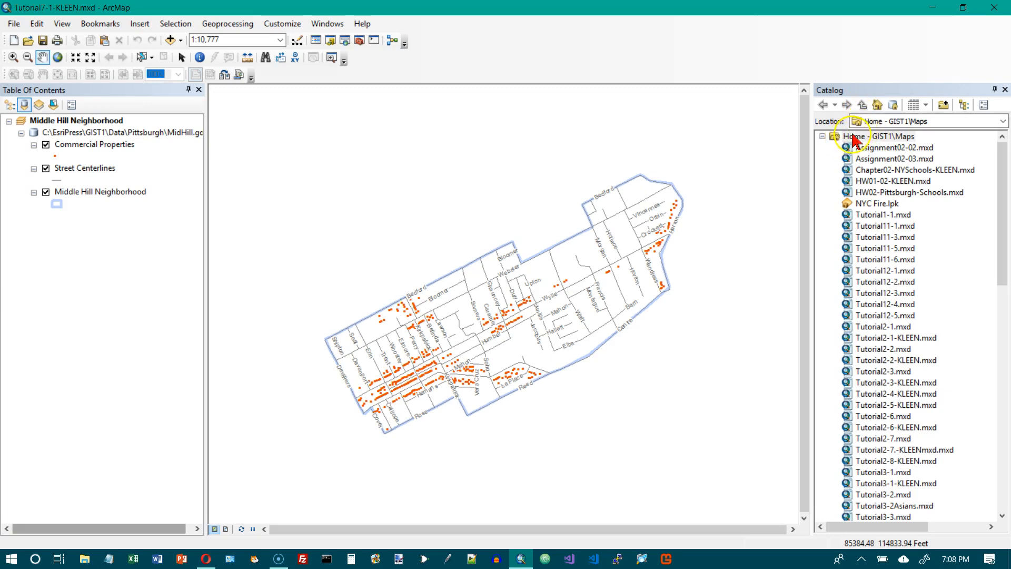
Start a new folder connection and browse to C:\EsriPress\GIST1\MyExercises\Chapter7
click(943, 108)
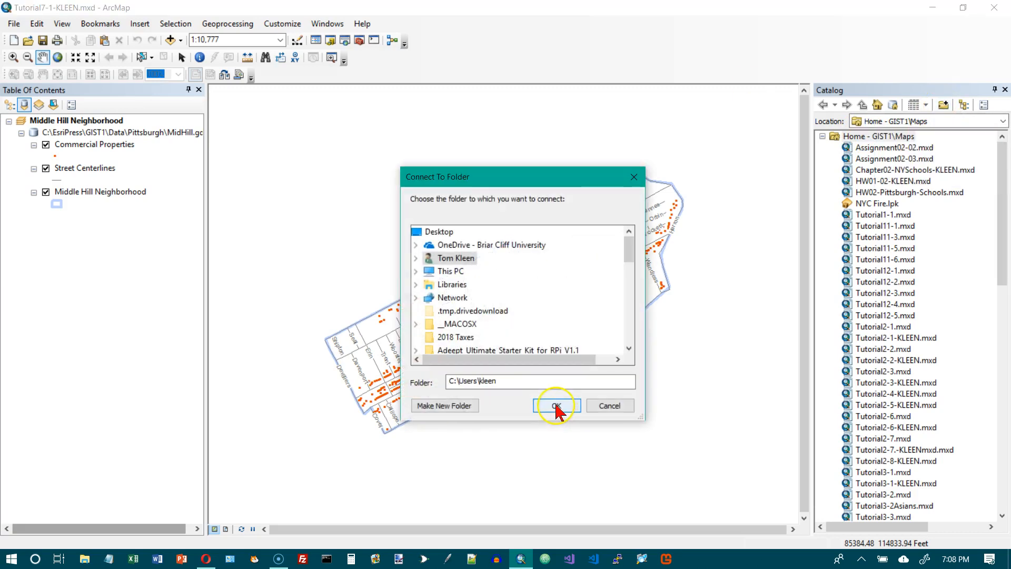
click(415, 271)
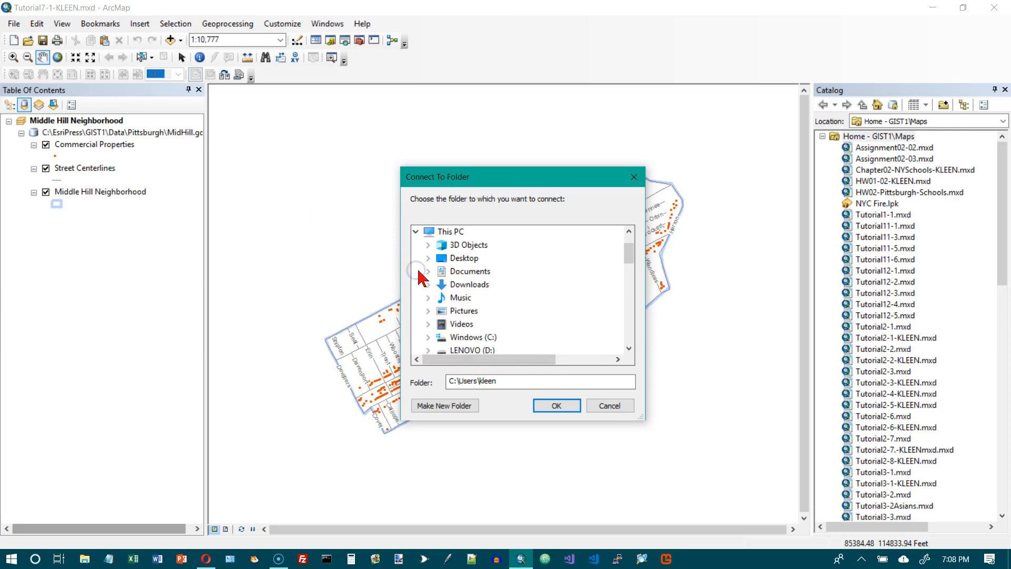
double_click(463, 337)
double_click(476, 297)
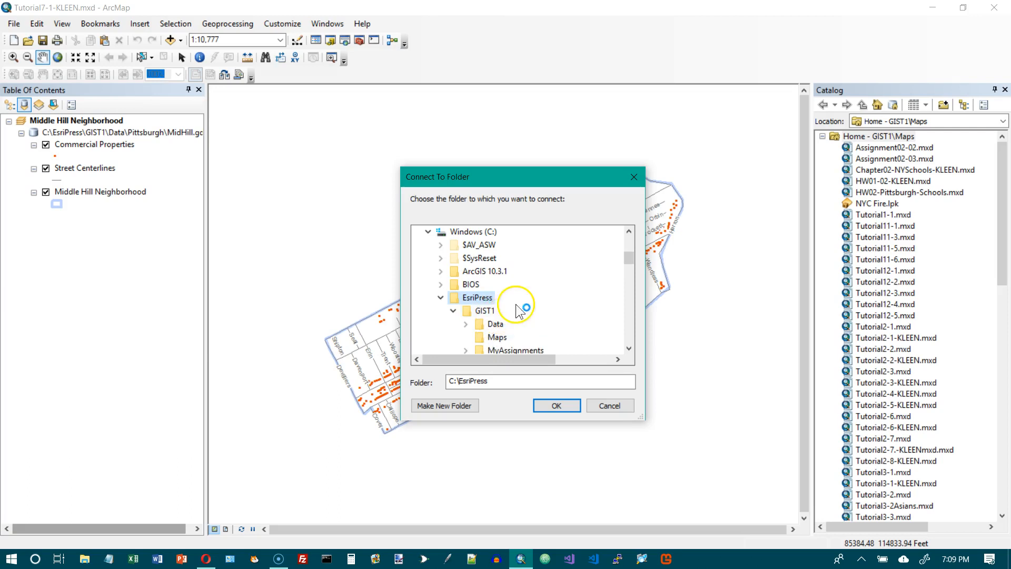
scroll(519, 308, down, 1)
double_click(514, 324)
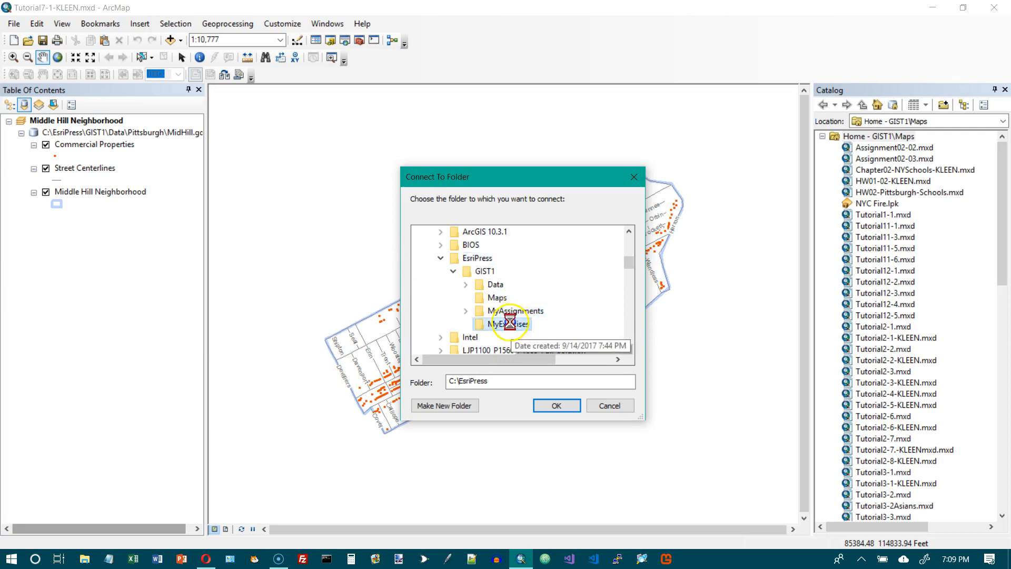
double_click(525, 325)
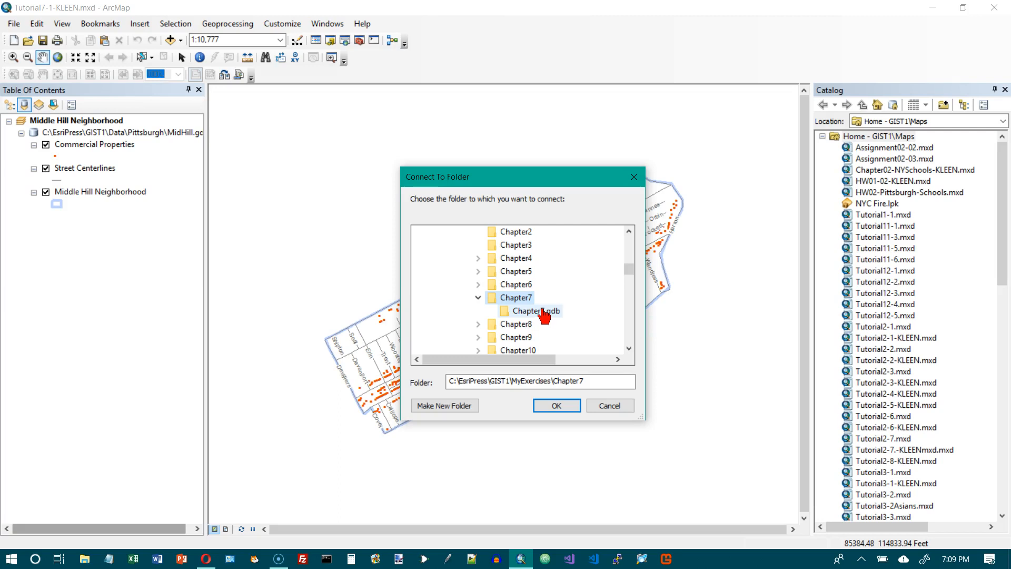
Try to connect directly to the Chapter7.gdb geodatabase inside the Chapter7 folder
click(543, 312)
click(555, 406)
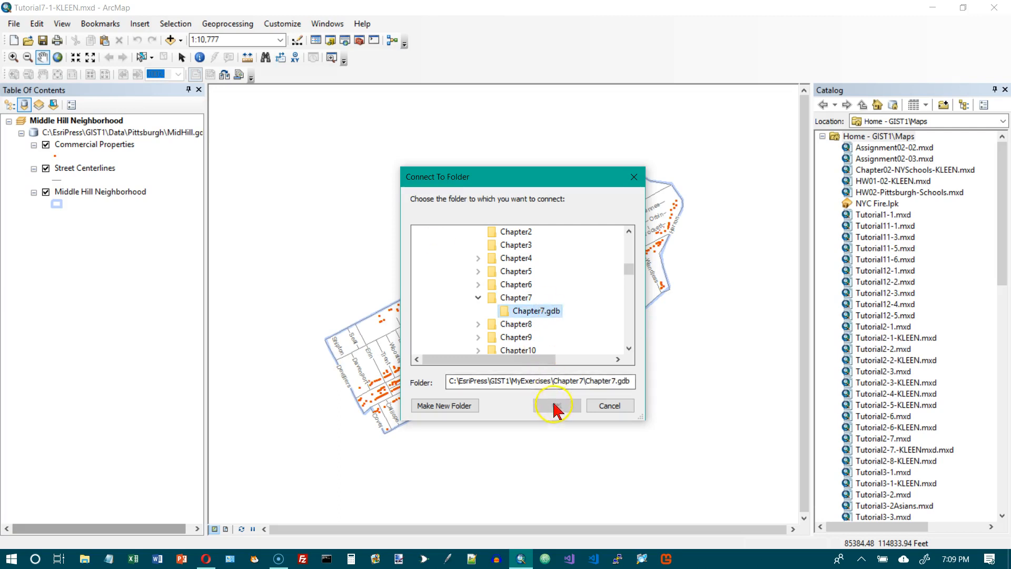
click(518, 299)
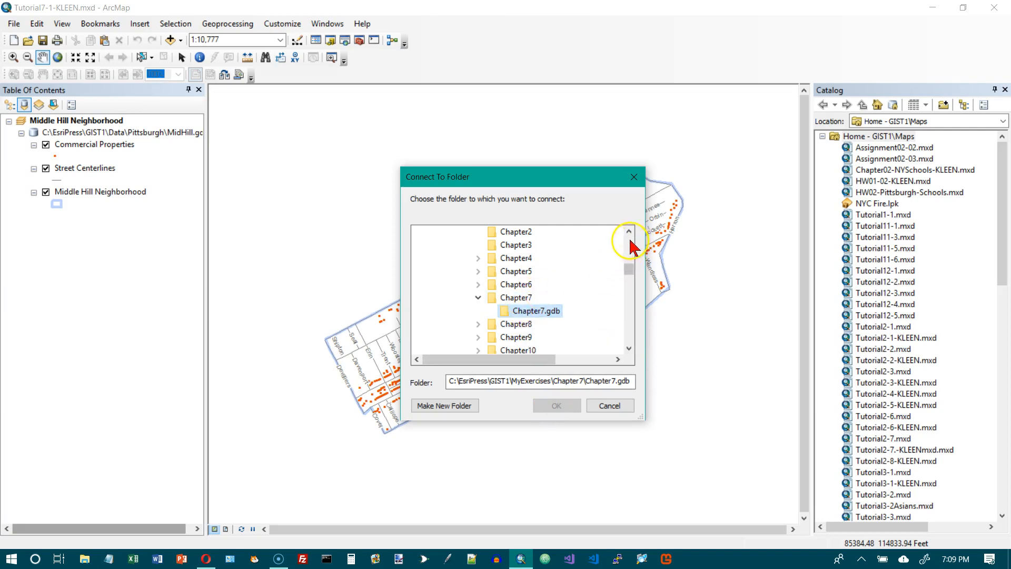
Connect to the folder C:\EsriPress\GIST1\MyExercises instead
click(630, 247)
click(490, 312)
click(556, 406)
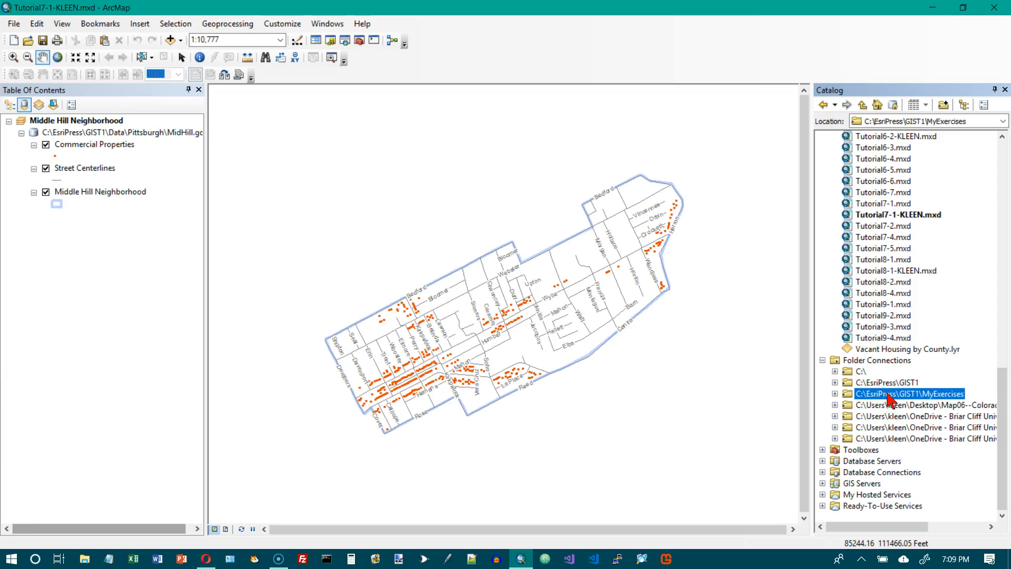
Start a new feature class in Chapter7.gdb, inside the Chapter7 folder of the MyExercises connection
click(835, 394)
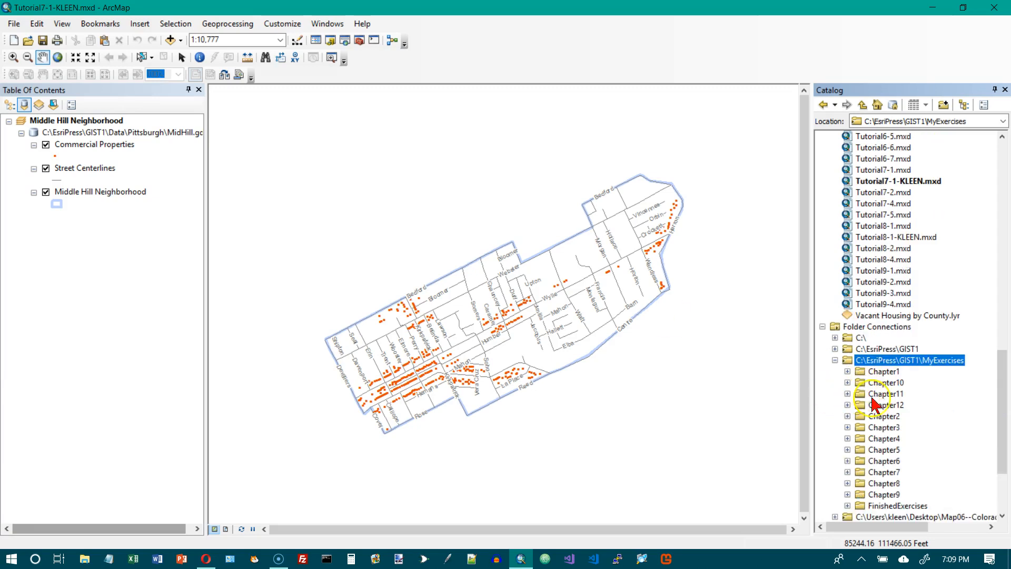
click(848, 472)
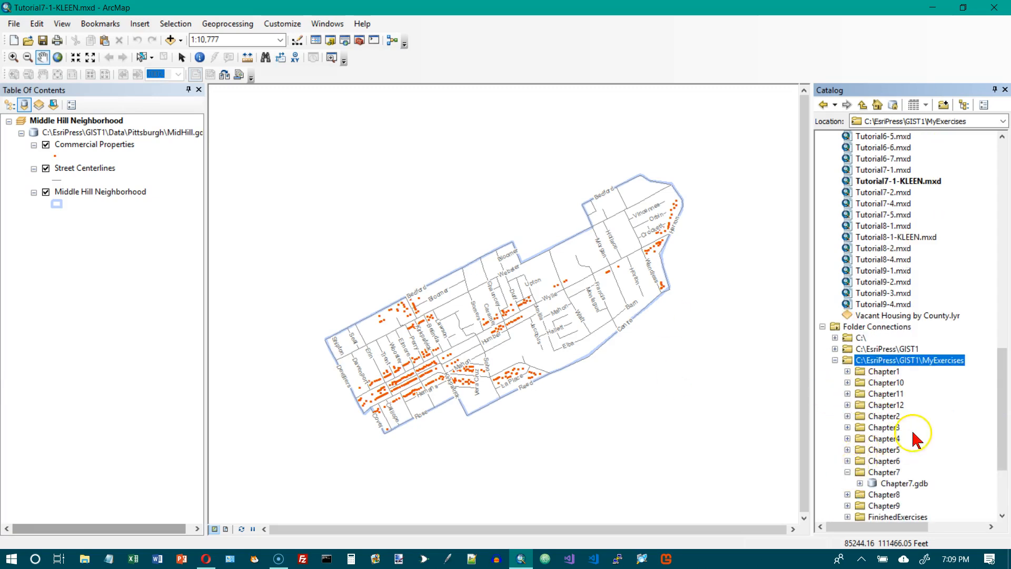
click(914, 484)
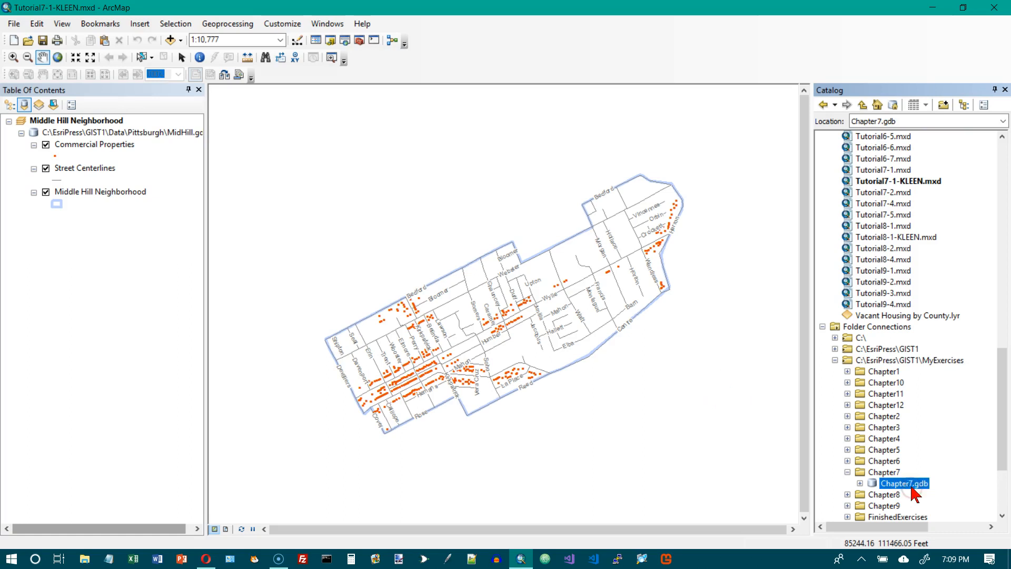
right_click(914, 483)
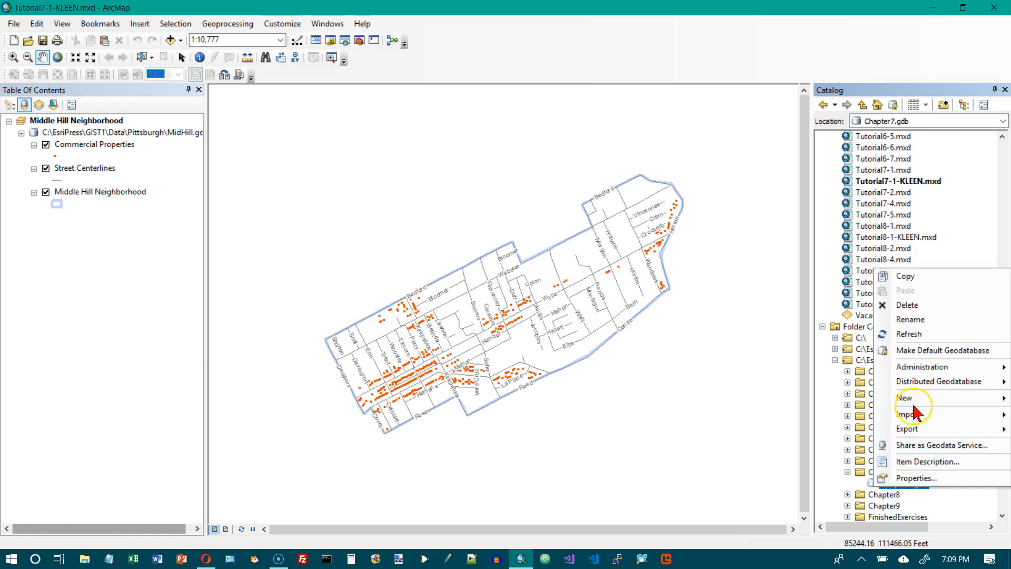
click(881, 400)
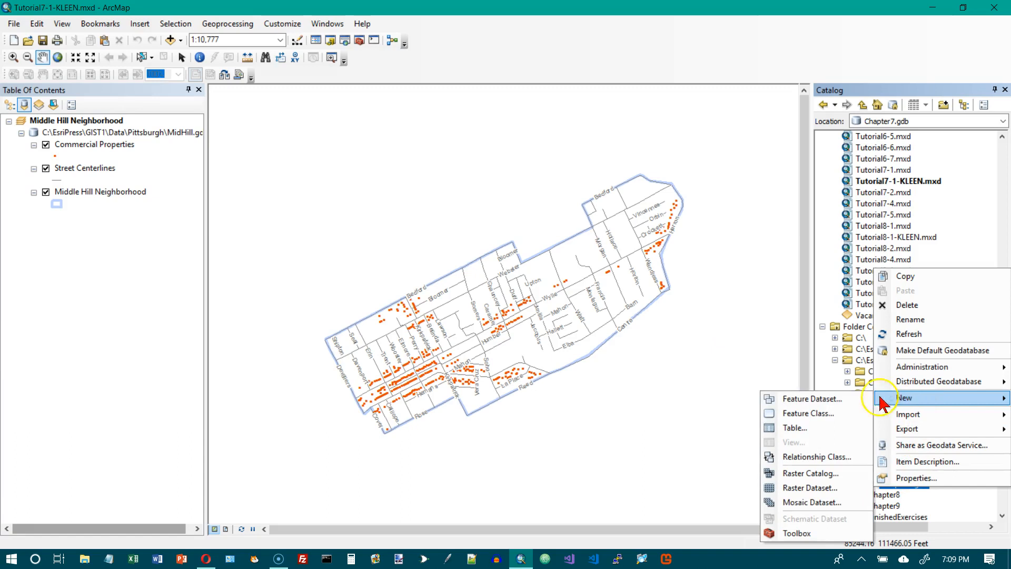
click(813, 414)
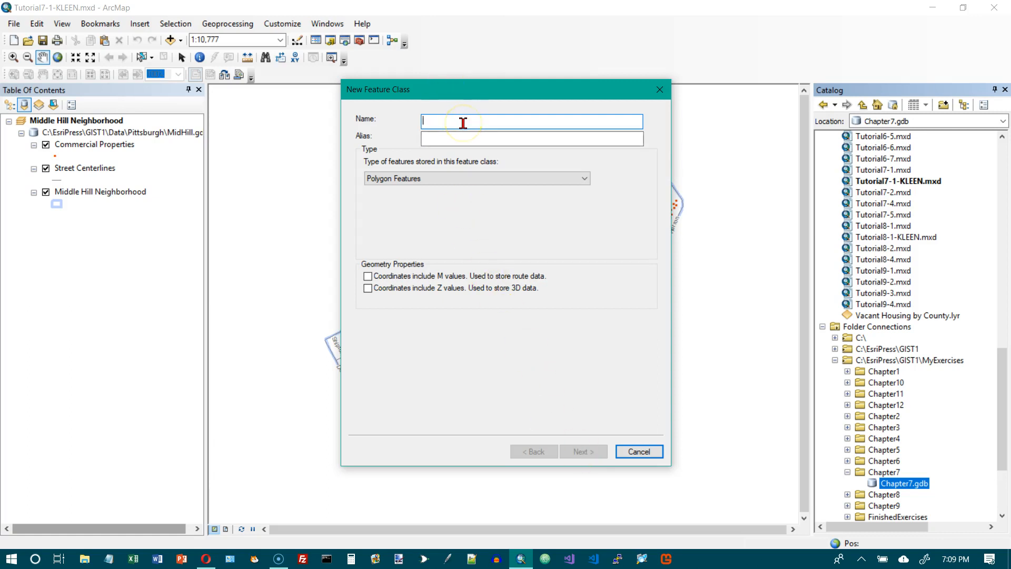
Name the feature class CommercialZones, with Polygon Features as its type, and continue to the coordinate system choice
text(Commercial)
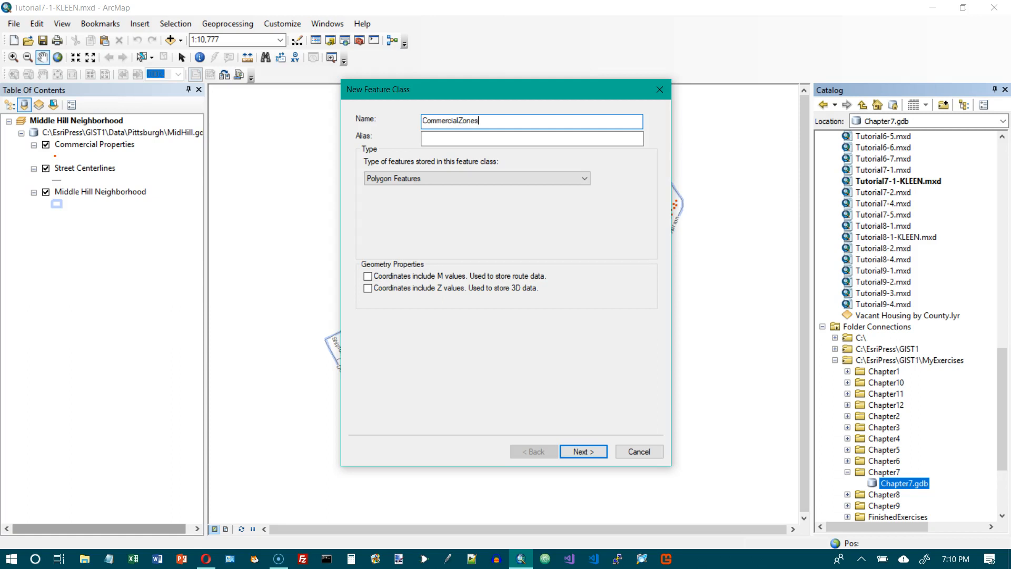
click(472, 178)
click(469, 190)
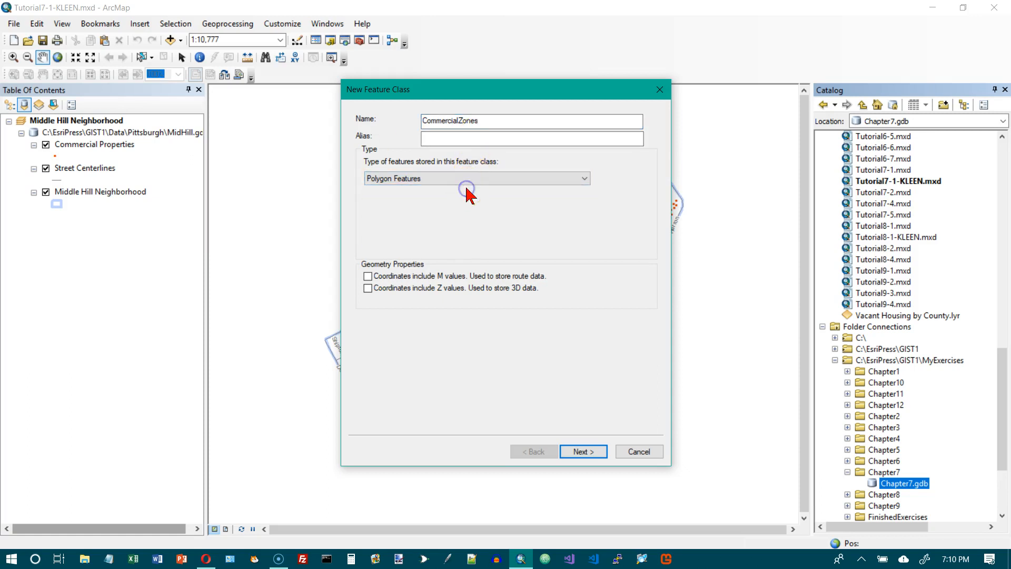
click(582, 451)
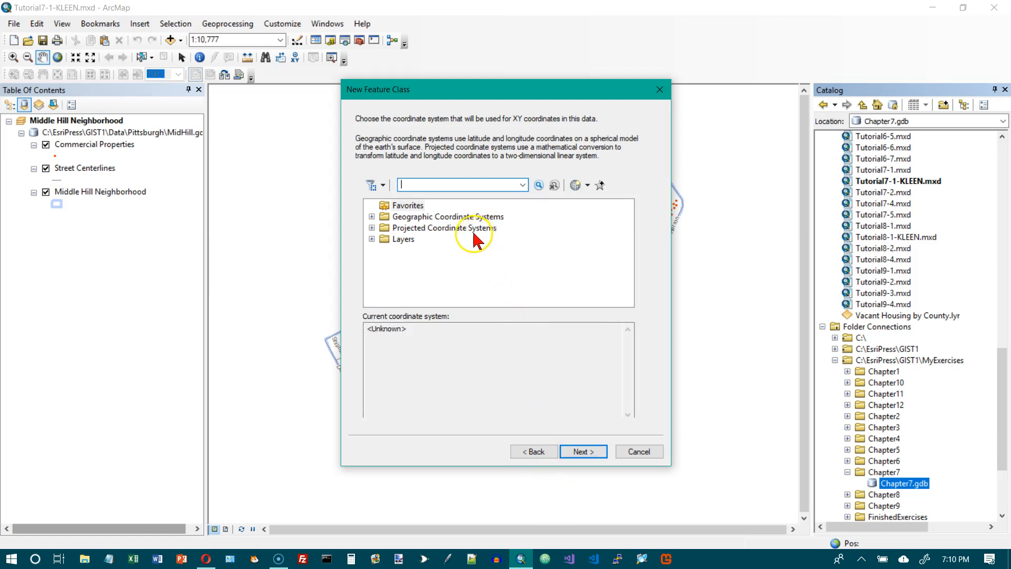
Assign the projected coordinate system NAD 1983 (2011) StatePlane Pennsylvania South FIPS 3702 (US Feet) and continue with default settings to the field definitions
click(372, 227)
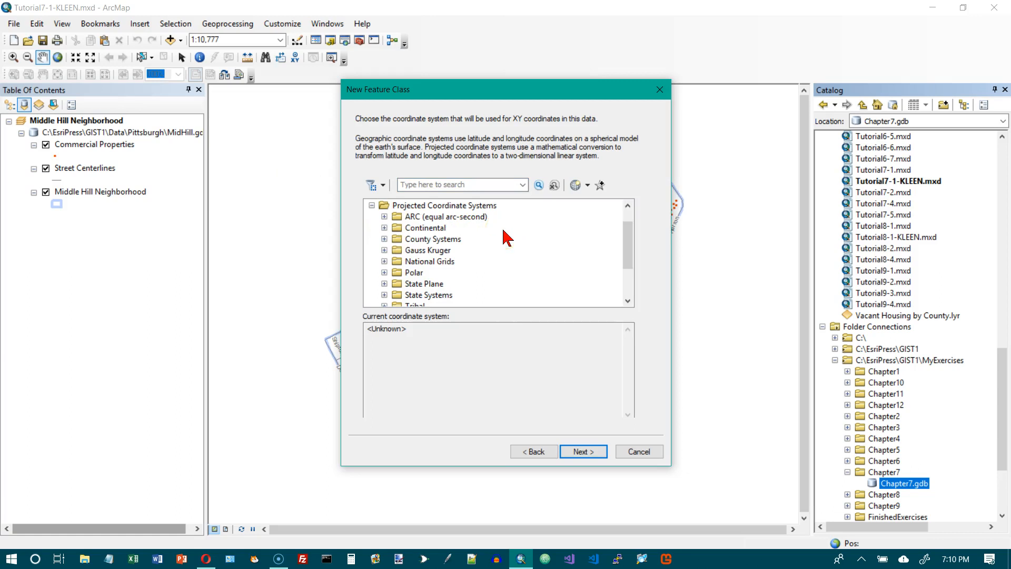
click(385, 283)
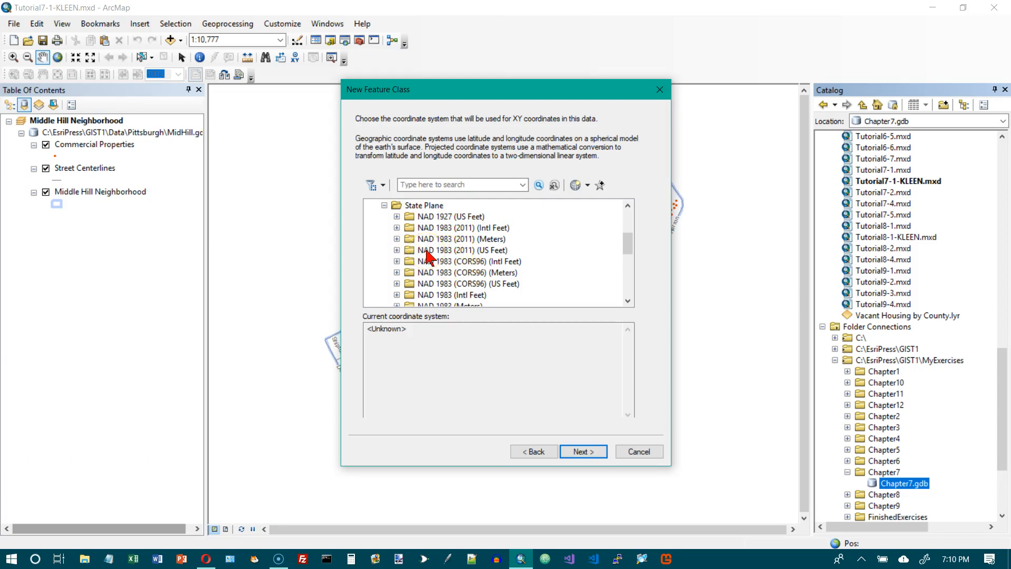
click(397, 249)
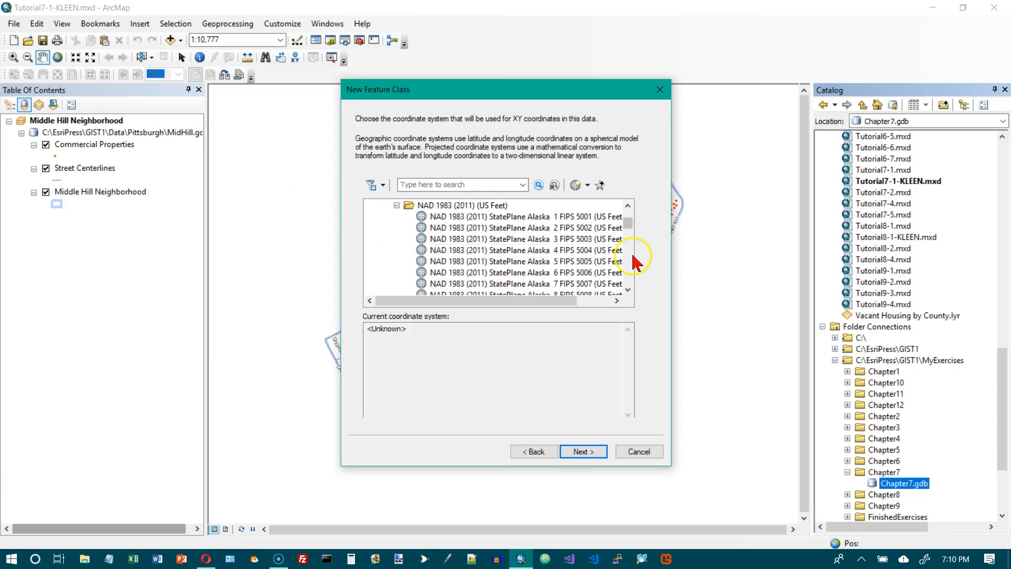
click(628, 271)
click(628, 274)
click(627, 272)
click(627, 272)
click(628, 274)
click(627, 275)
click(627, 276)
click(627, 275)
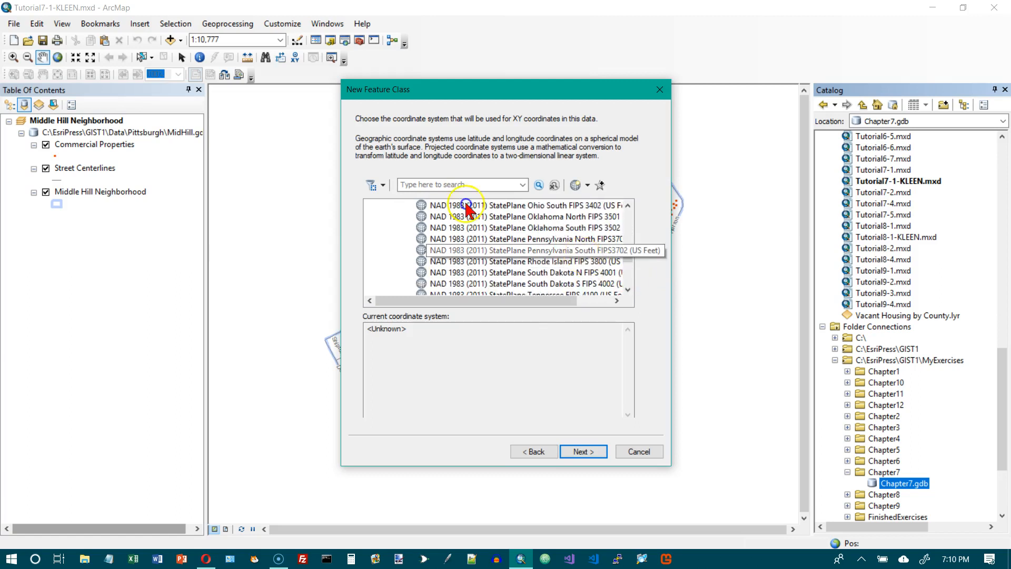
click(583, 255)
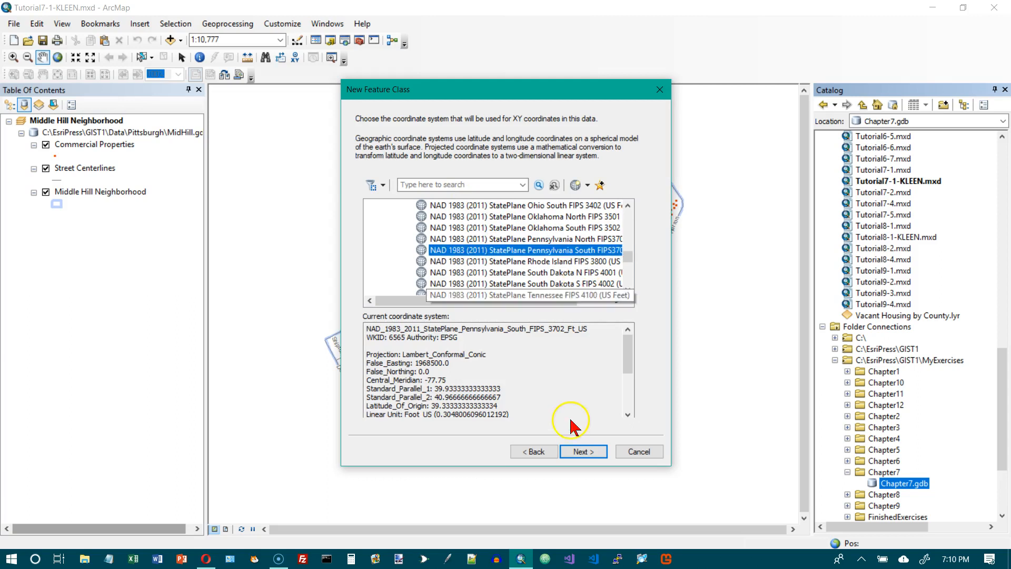
click(577, 451)
click(574, 452)
click(576, 452)
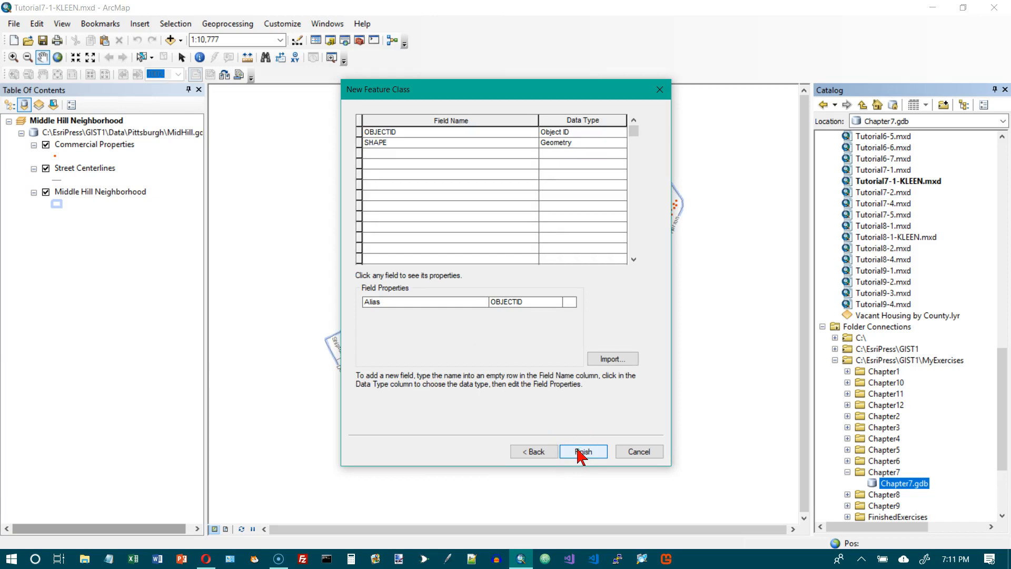
Add a Short Integer field named ZoneNumber and finish the feature class, dismissing the coordinate system warning
click(386, 154)
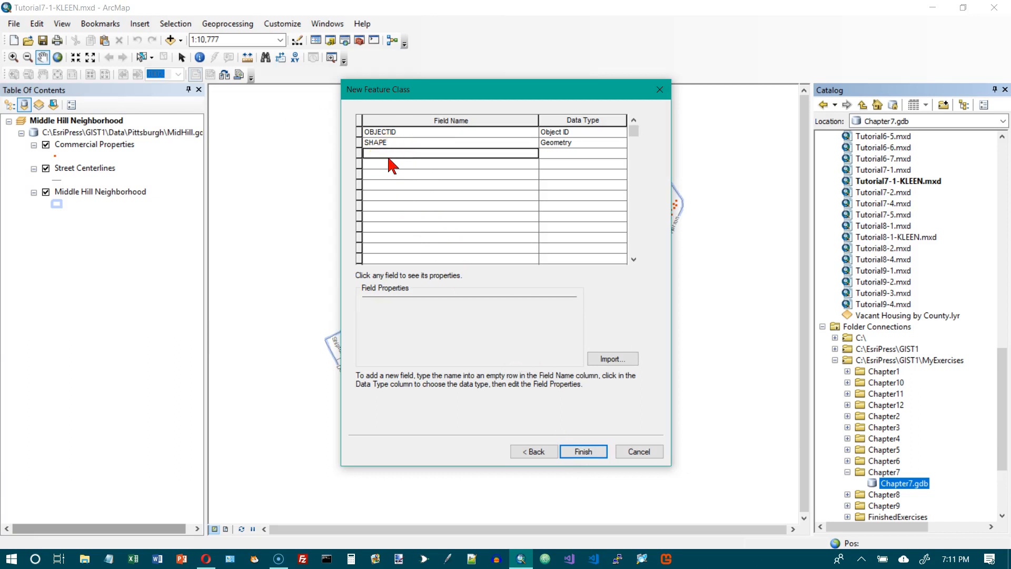
text(X)
text(ZoneNumber)
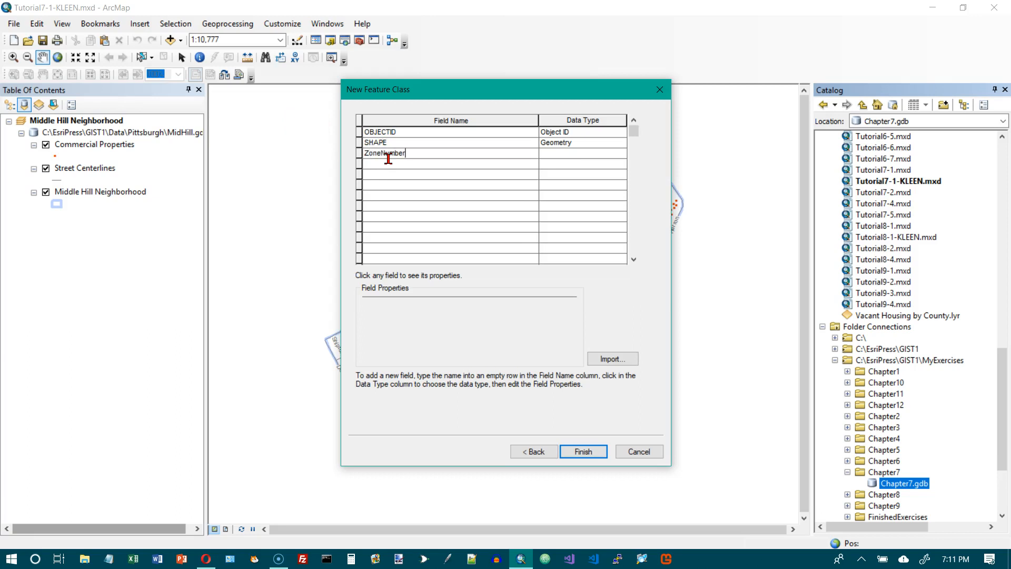
click(586, 154)
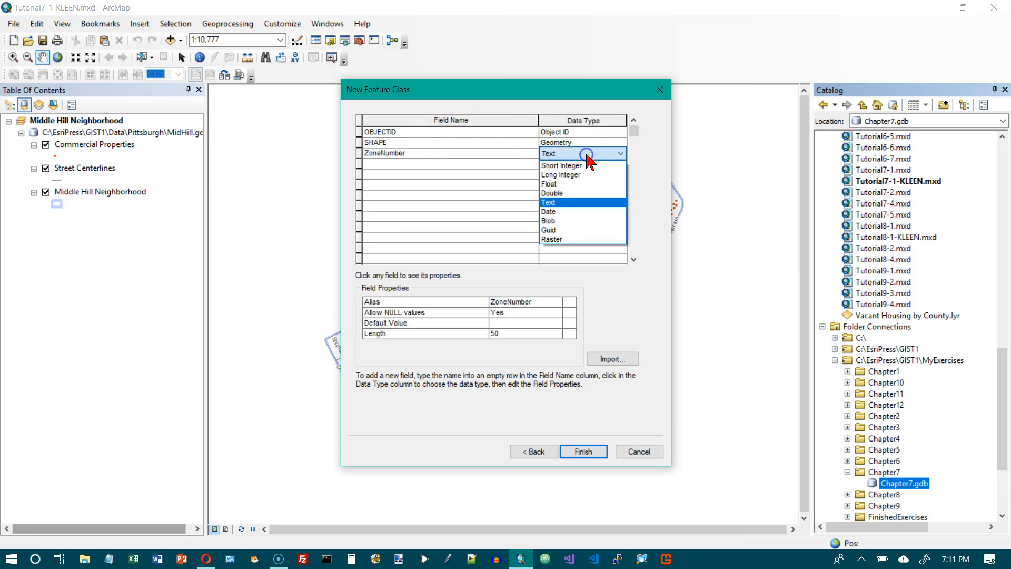
click(577, 166)
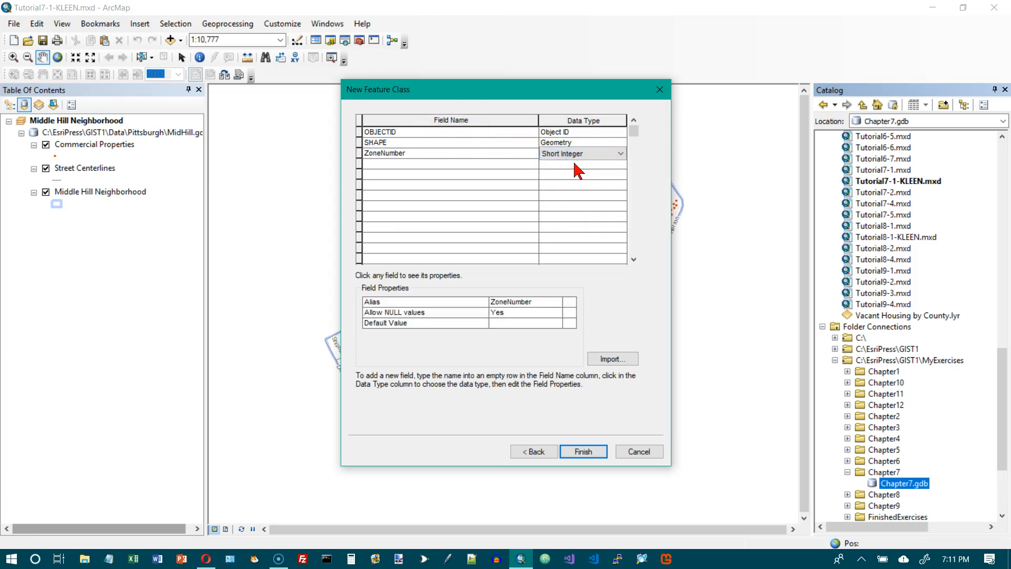
click(582, 452)
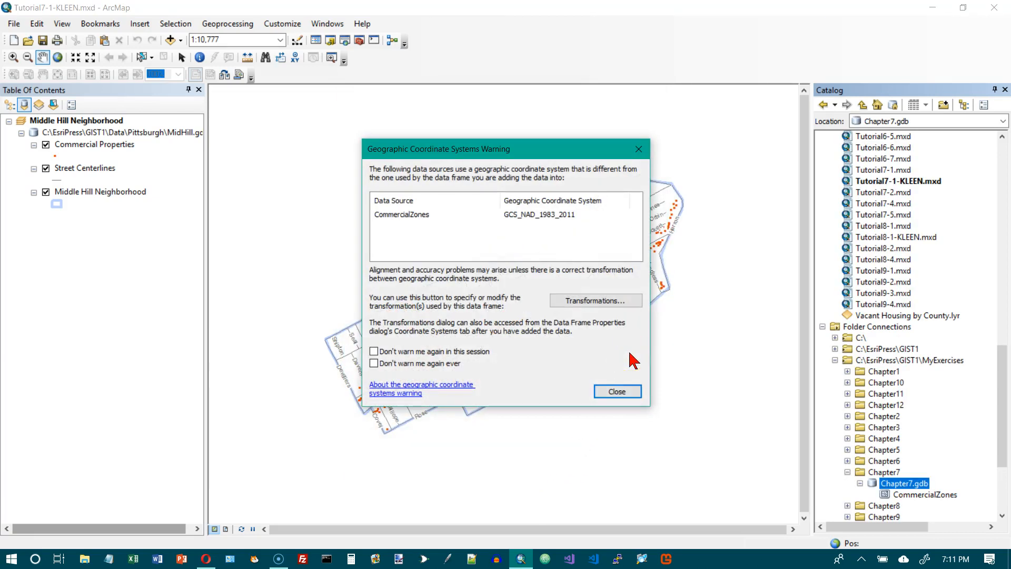
click(631, 378)
click(613, 391)
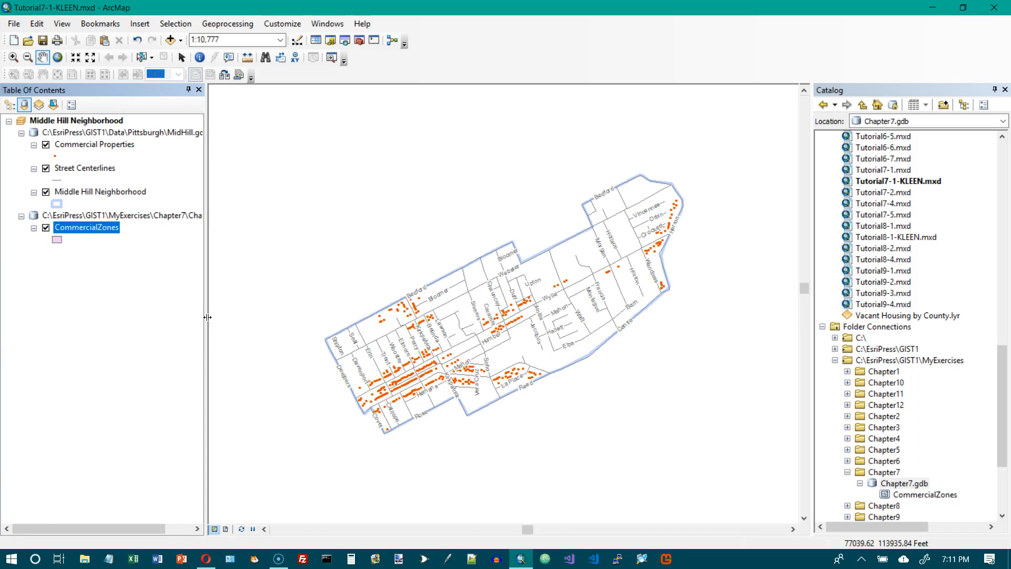
Close the Catalog window and display the Editor toolbar
click(1006, 90)
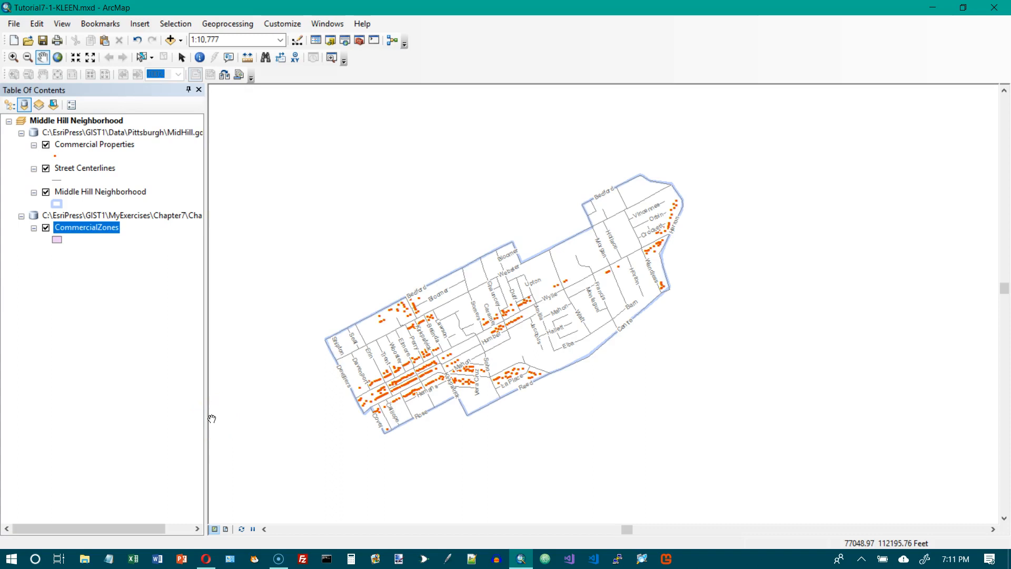
click(287, 24)
mouse_move(305, 39)
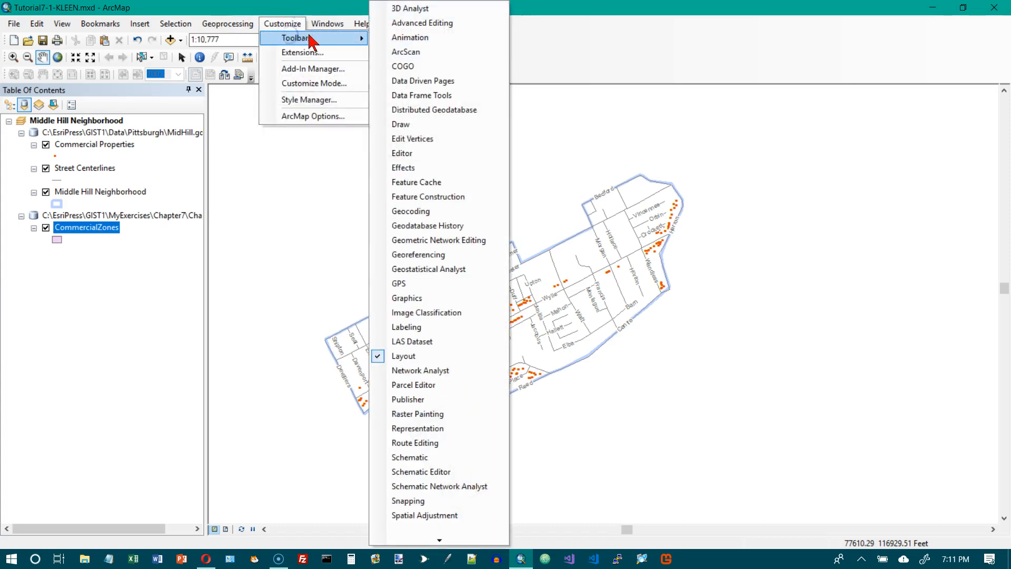
click(406, 153)
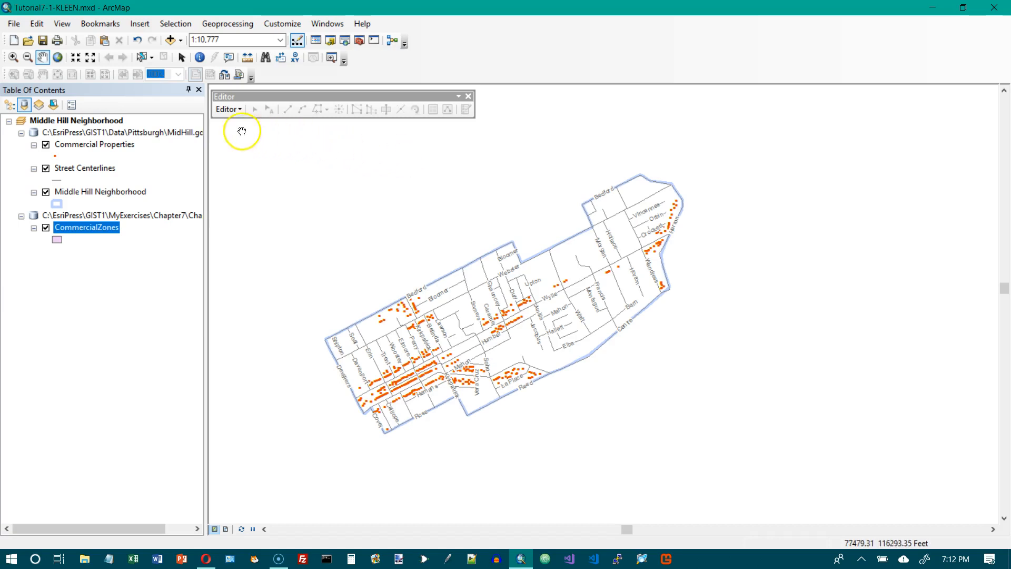
Start an edit session on the CommercialZones layer, continuing past the spatial reference warning
click(240, 109)
click(243, 125)
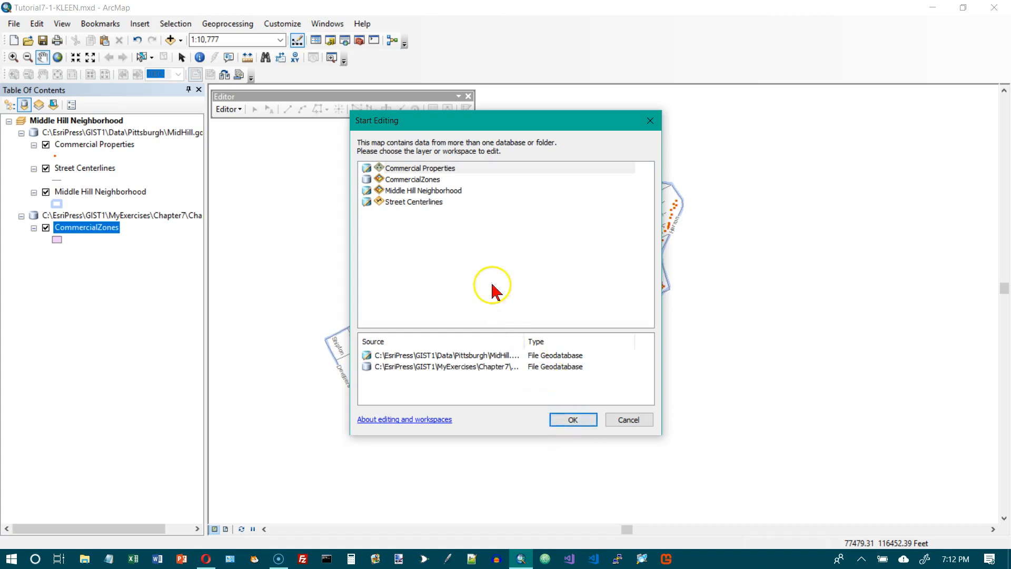
click(414, 180)
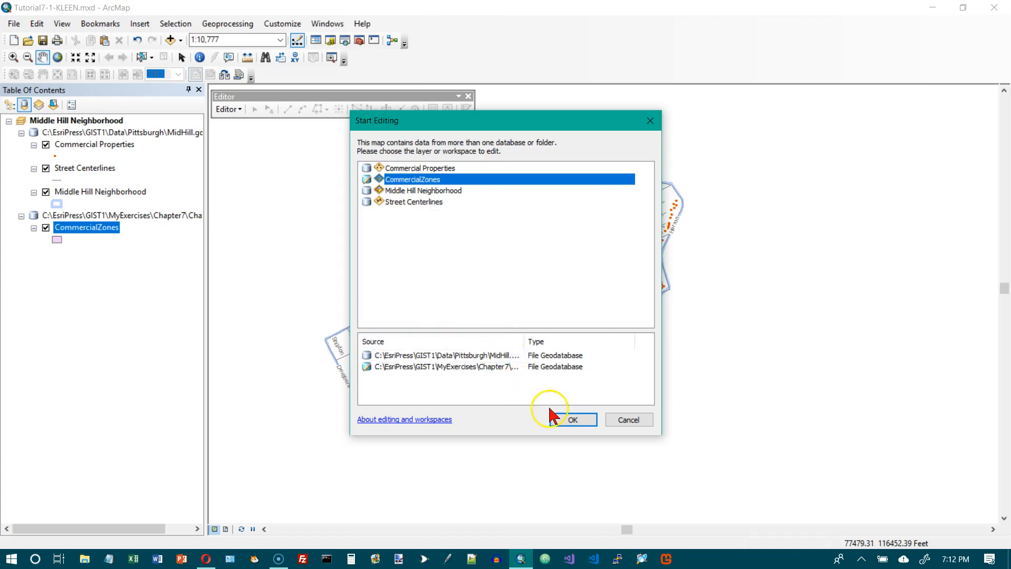
click(557, 417)
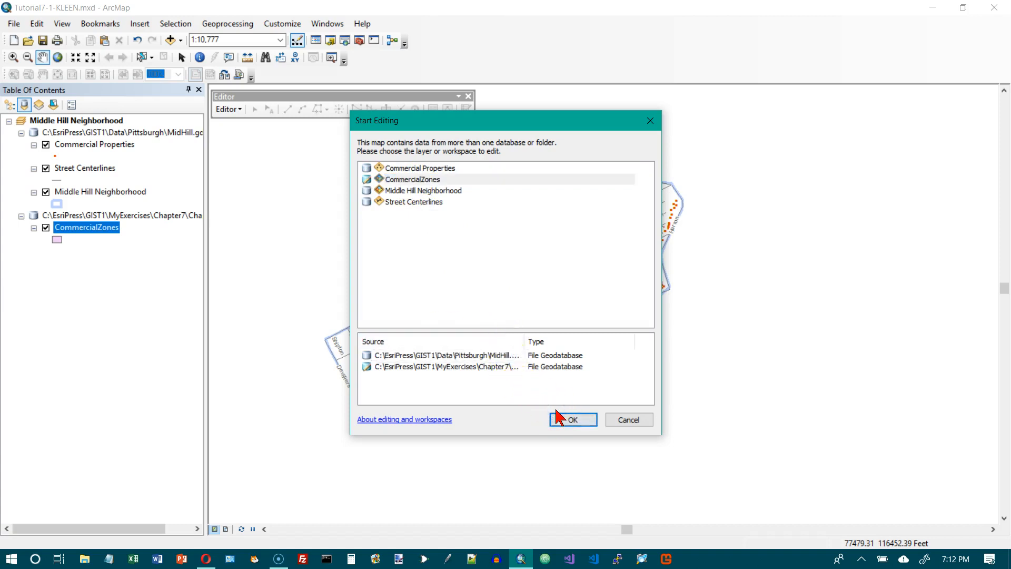
click(558, 414)
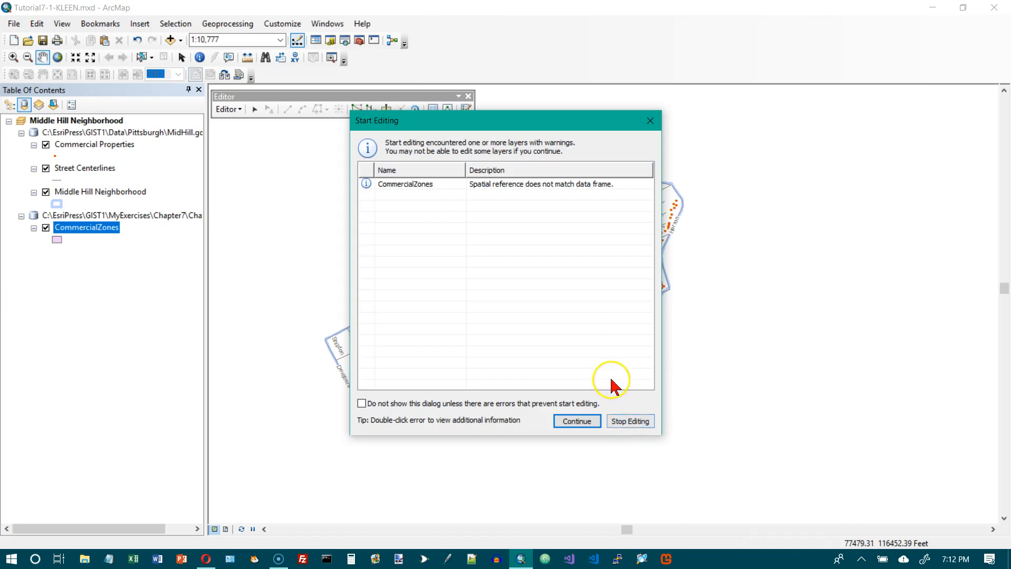
click(577, 421)
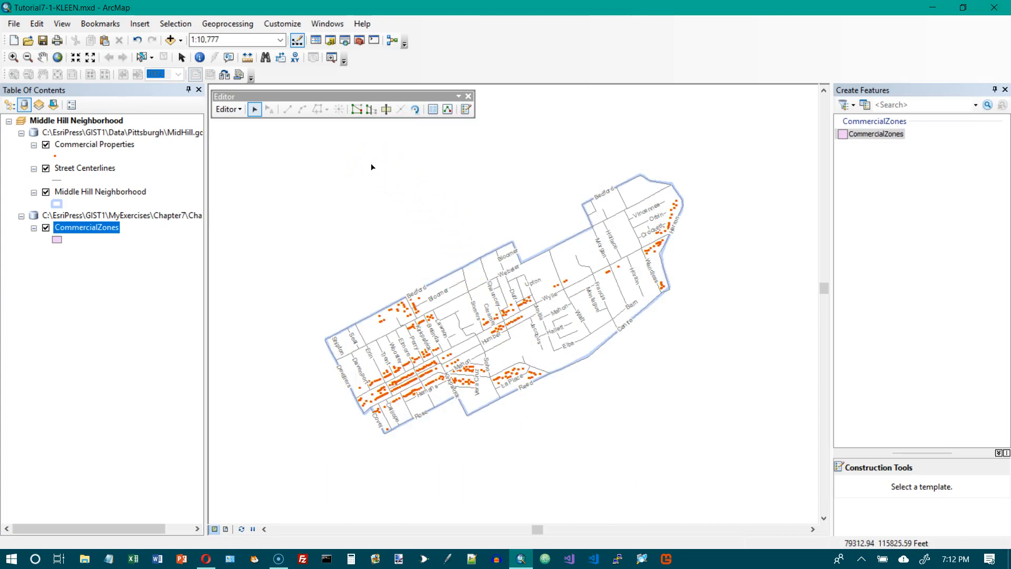
Choose the CommercialZones feature template with the Polygon construction tool, and close the Create Features window
click(467, 110)
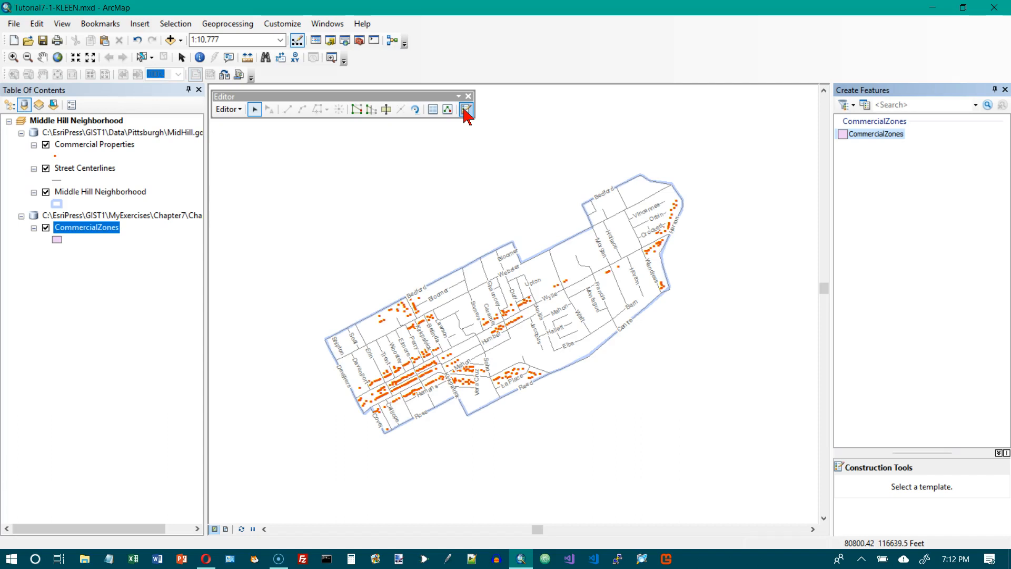
click(866, 135)
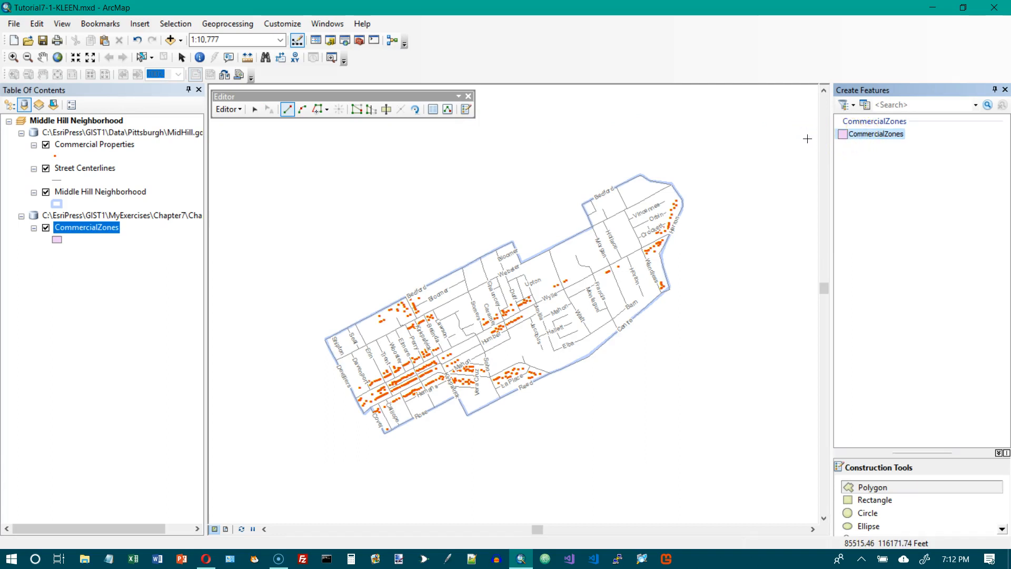
click(895, 488)
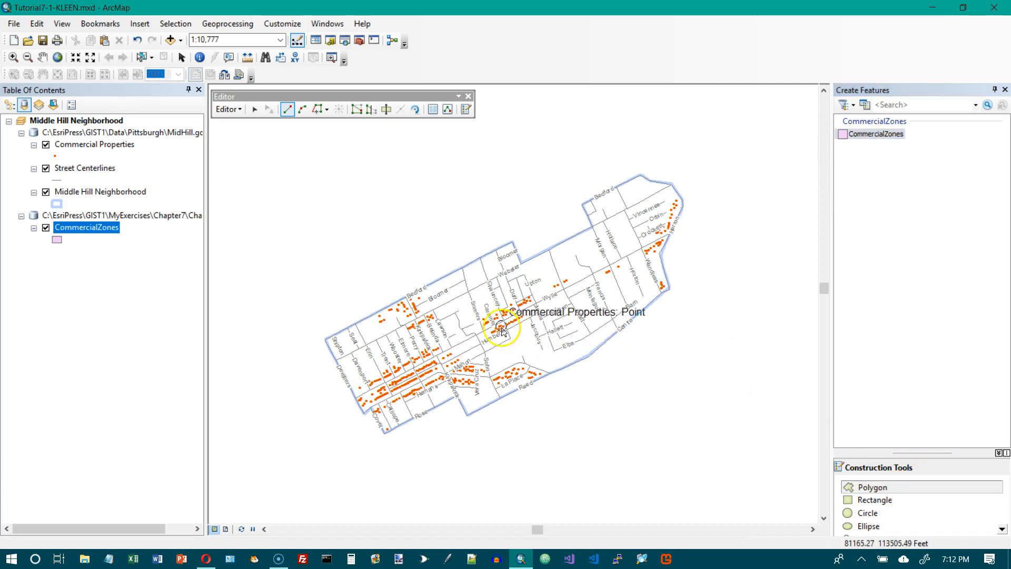
click(1004, 89)
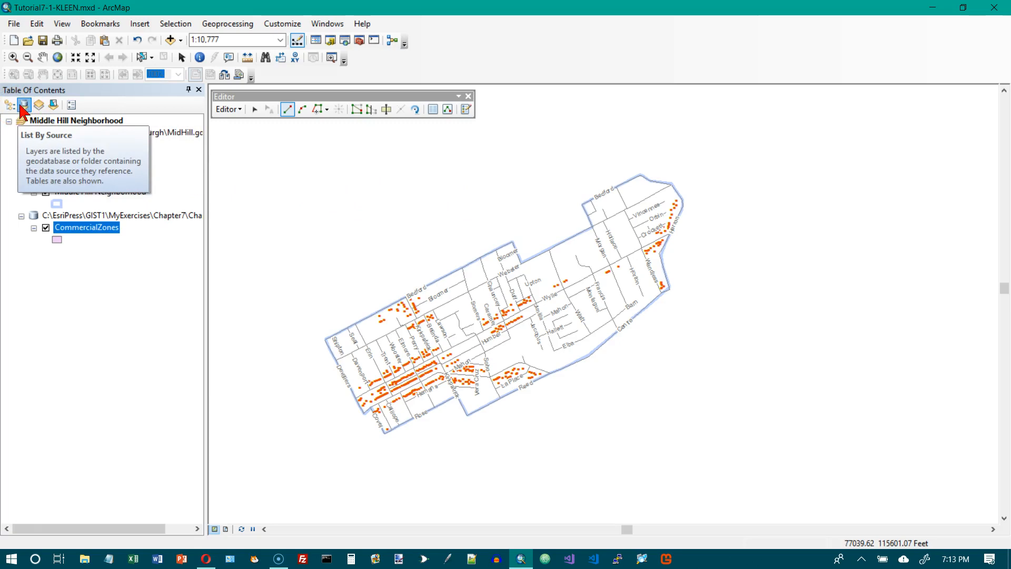
List the layers in the table of contents by selection
click(53, 105)
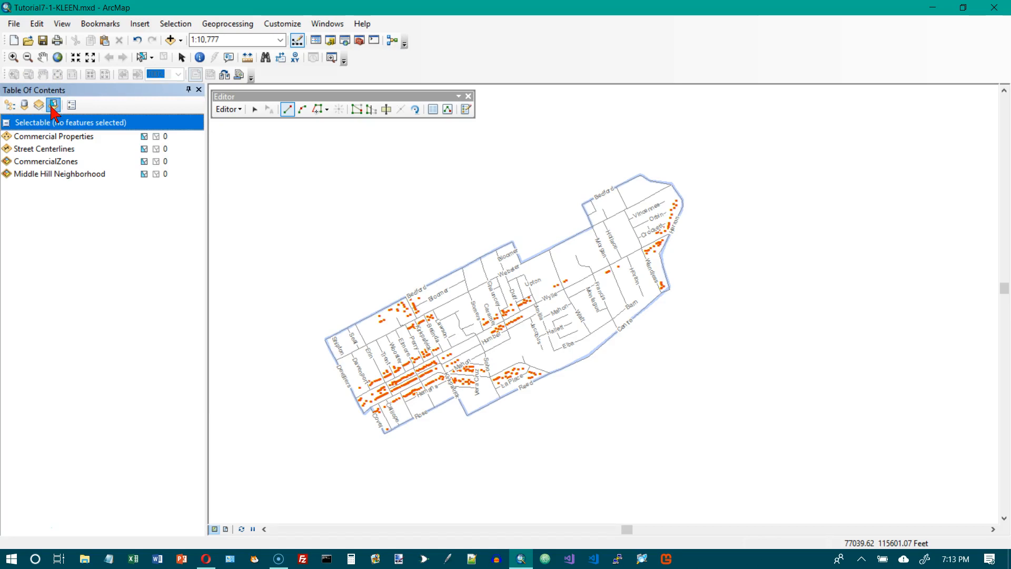
click(64, 138)
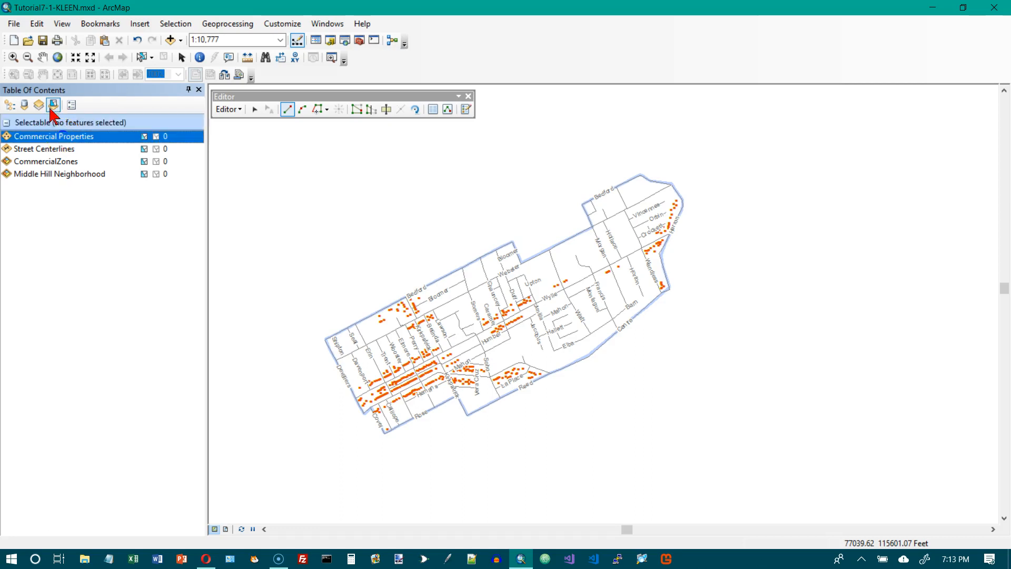
click(67, 163)
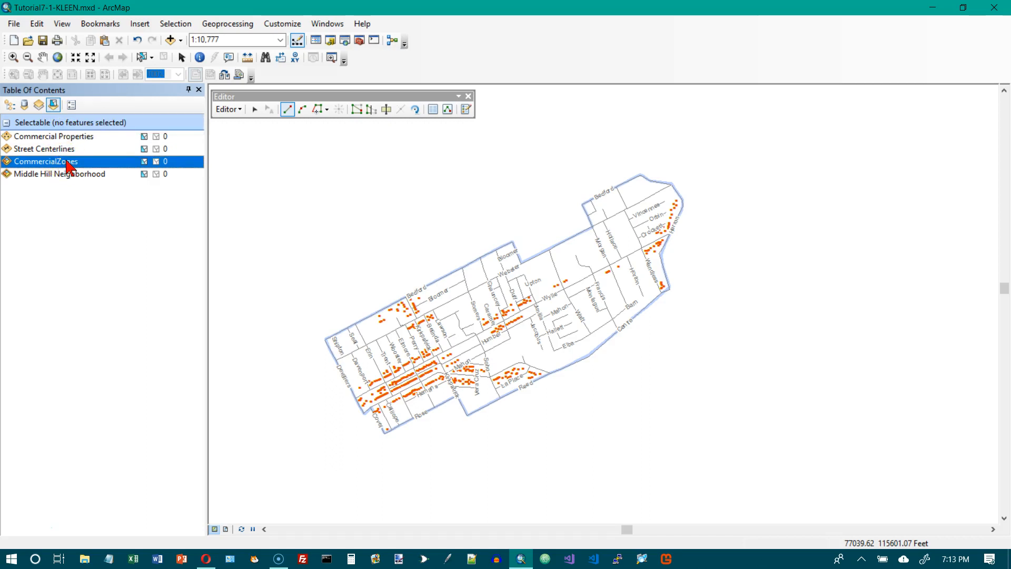
drag(68, 163, 40, 141)
click(35, 138)
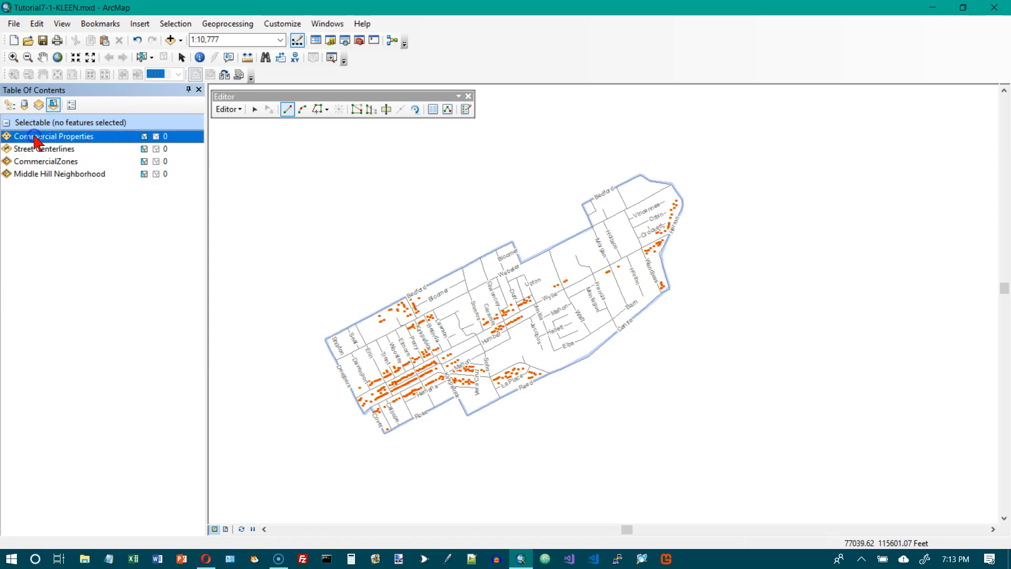
click(7, 123)
click(7, 123)
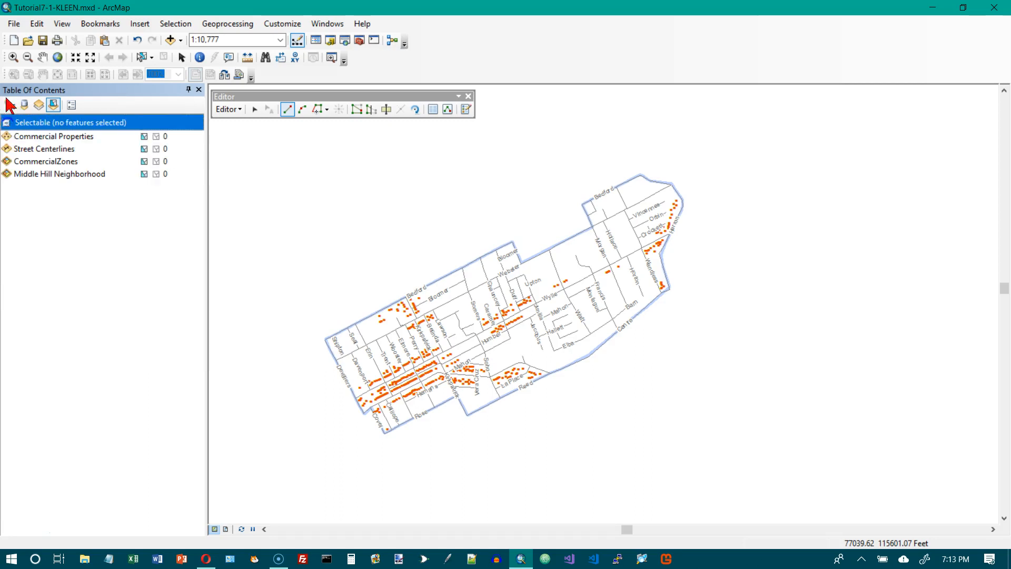
click(47, 162)
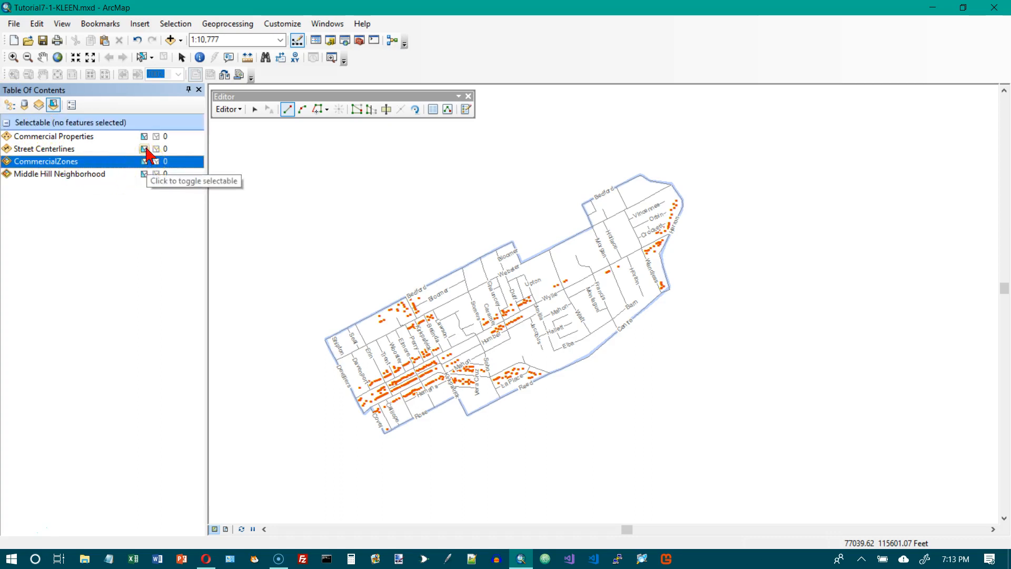
Make Street Centerlines, Commercial Properties and Middle Hill Neighborhood not selectable, leaving CommercialZones as the only selectable layer
click(145, 149)
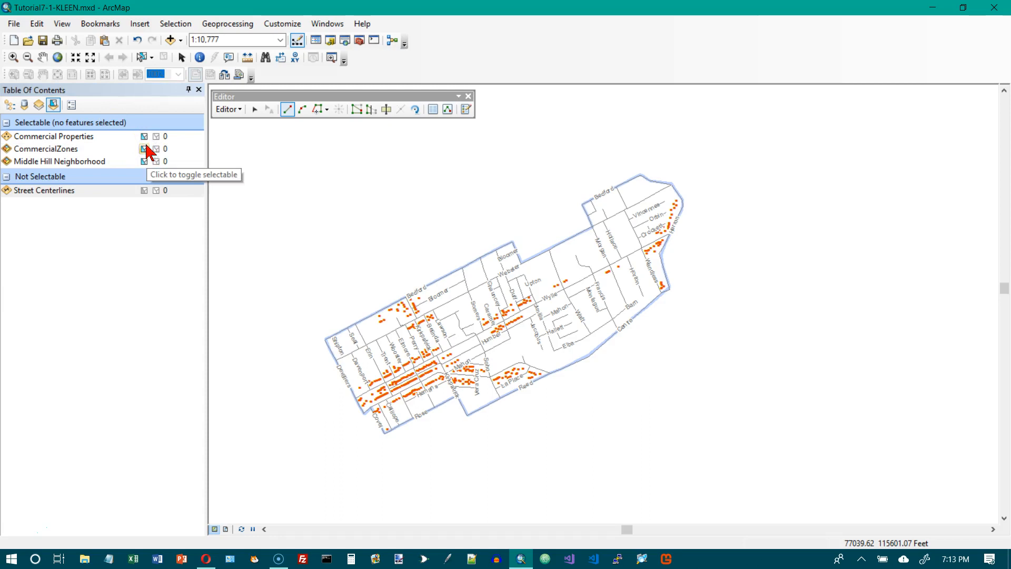
click(129, 142)
click(143, 137)
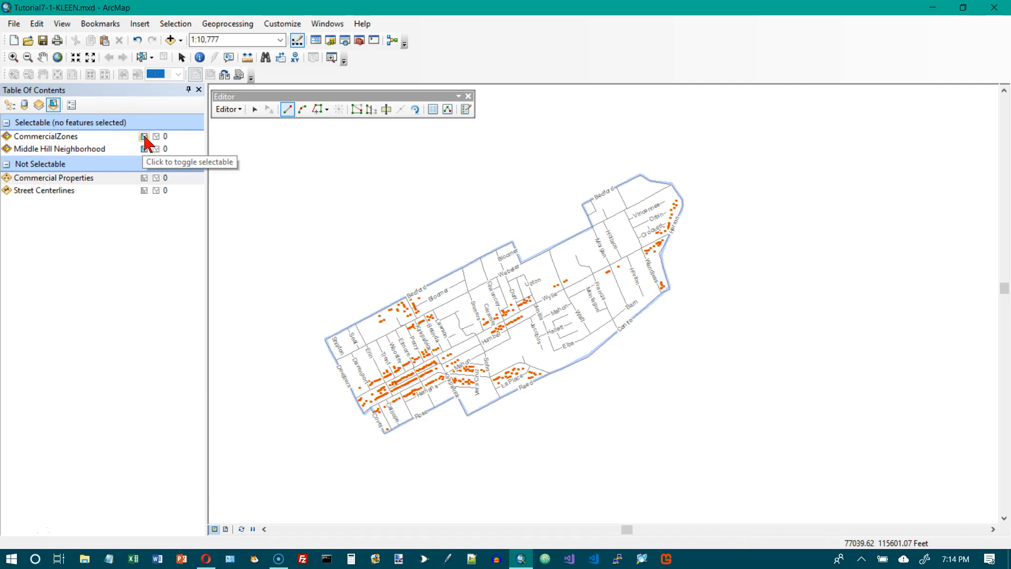
click(144, 149)
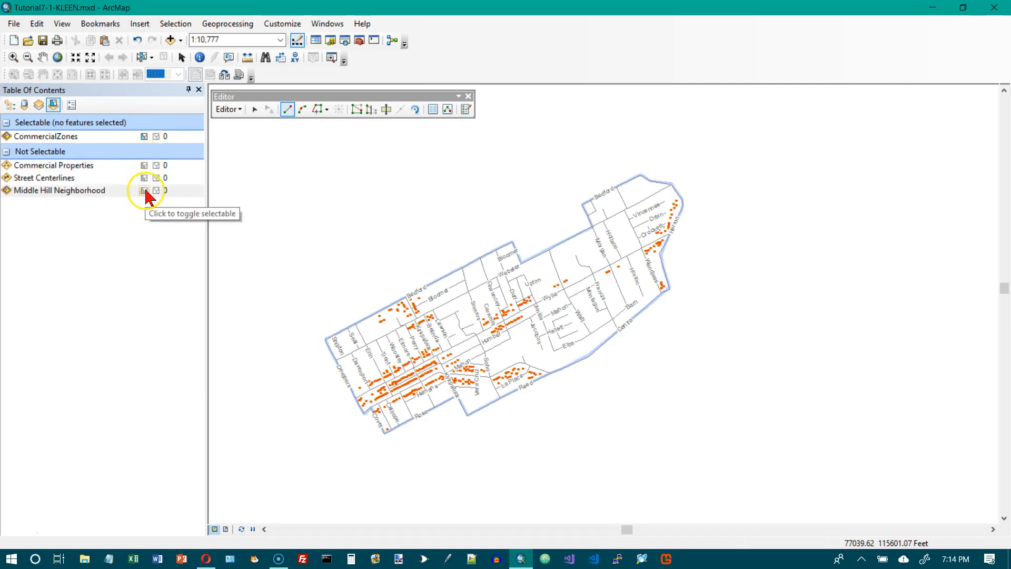
click(145, 138)
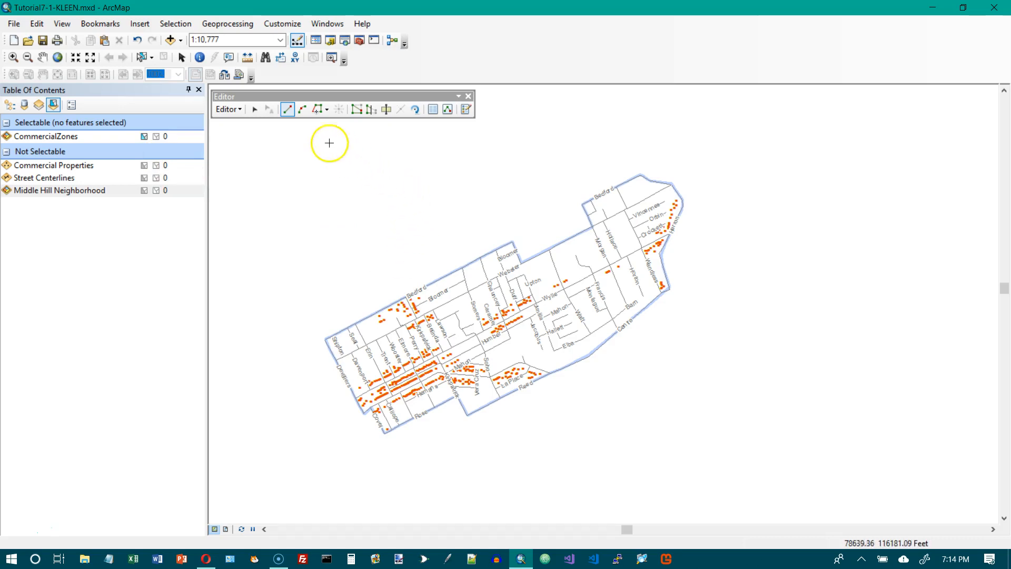
Draw a four-sided practice polygon in the empty area northwest of the neighborhood, with its first two sides about 800 ft and 1,139 ft long
click(285, 113)
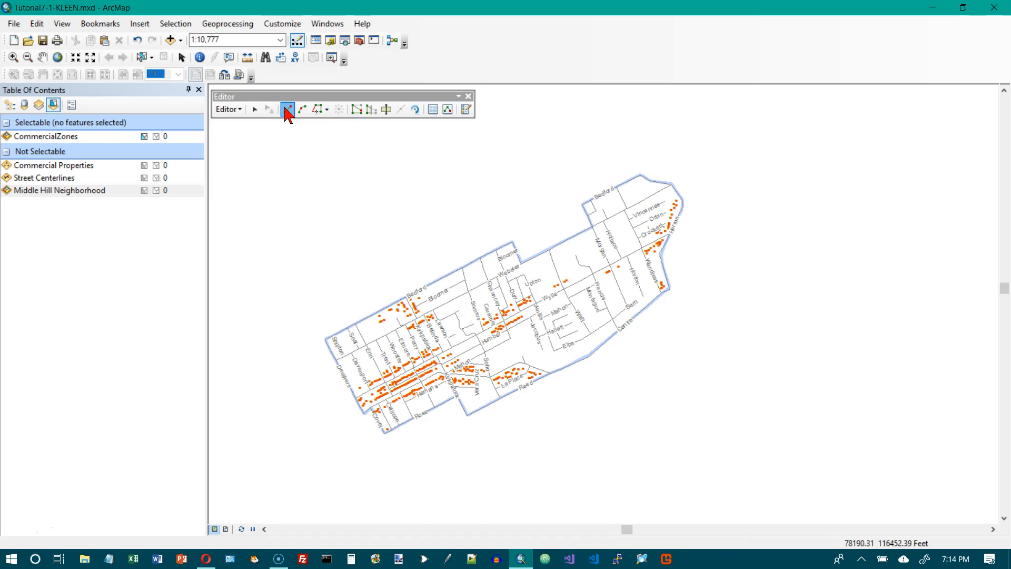
click(315, 169)
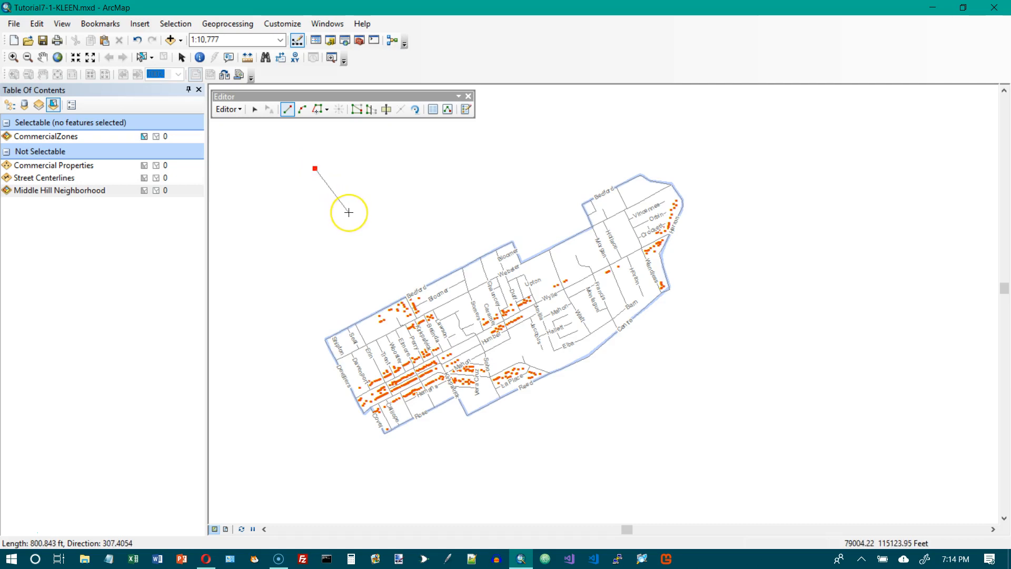
click(348, 213)
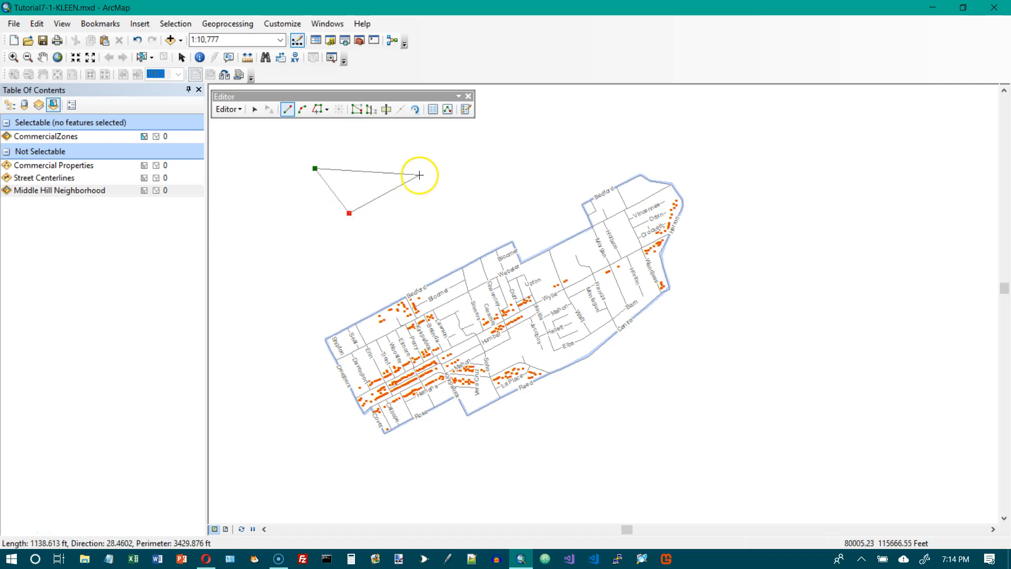
click(419, 175)
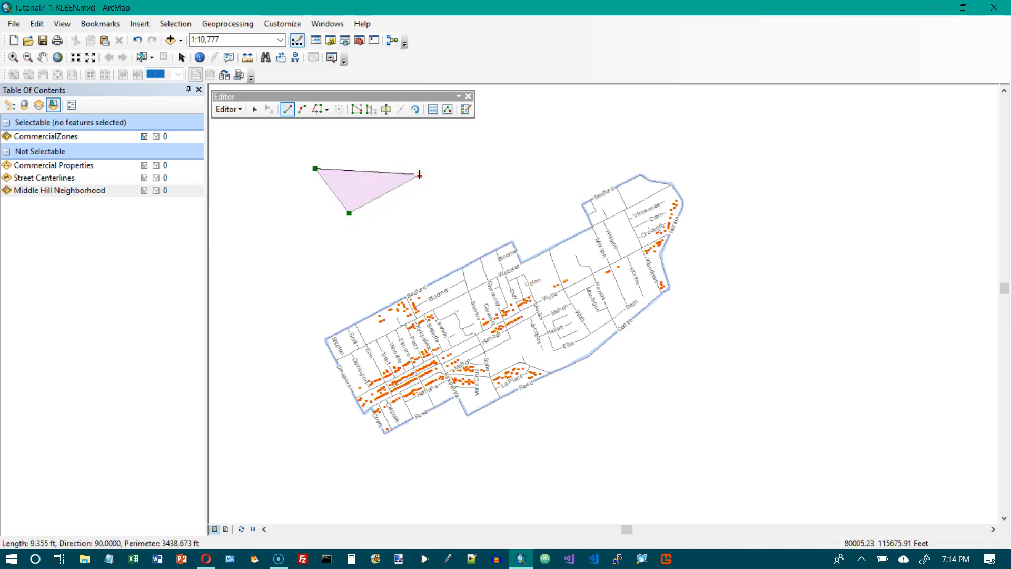
double_click(343, 135)
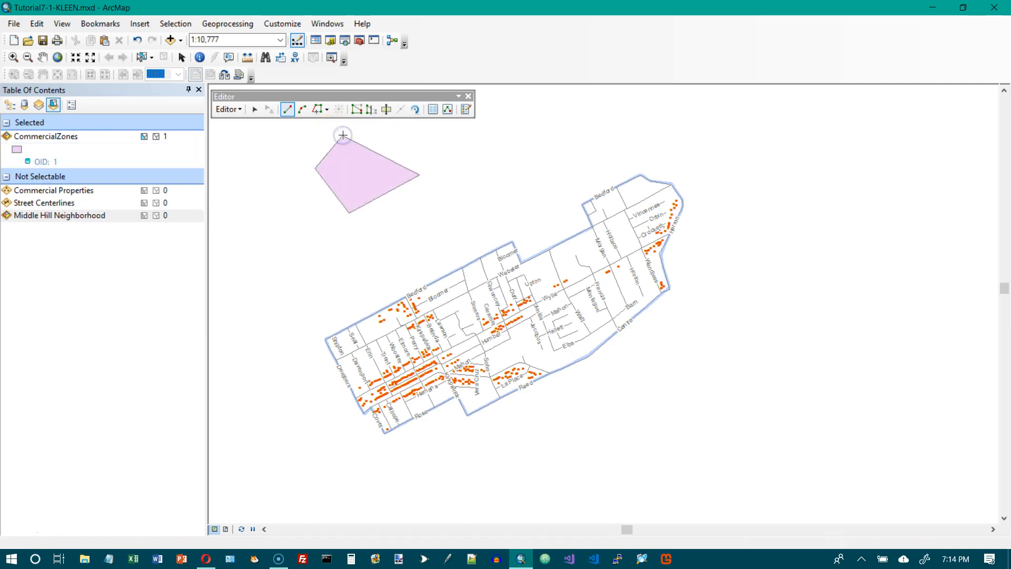
click(430, 163)
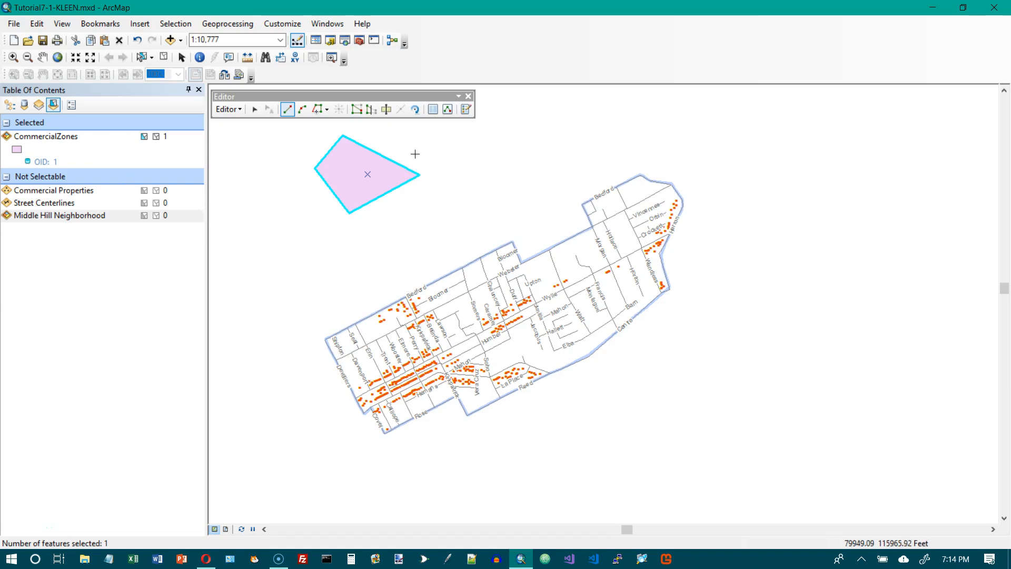
Move the practice polygon eastward with the Edit tool, and delete it
click(256, 111)
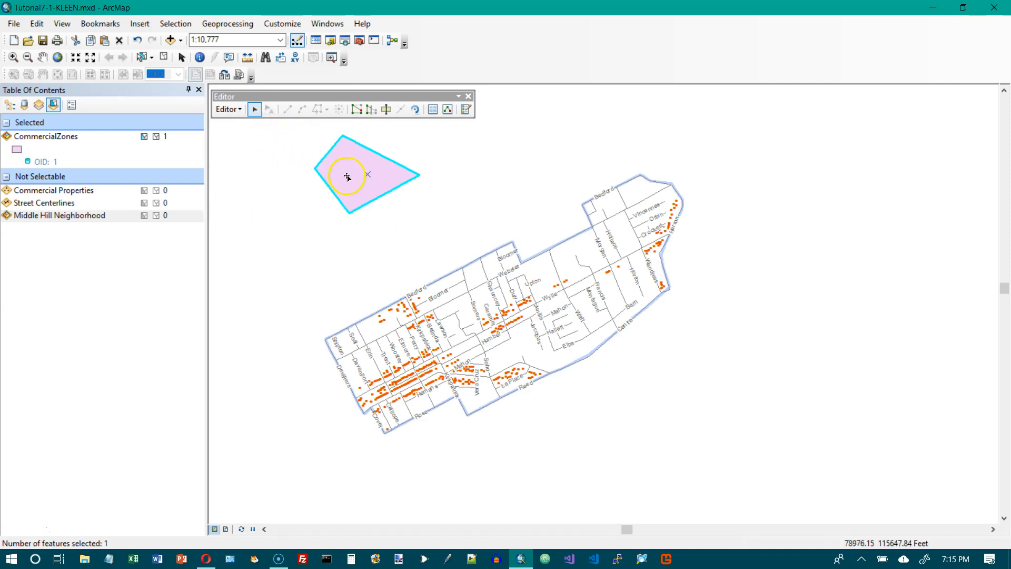
drag(349, 175, 412, 175)
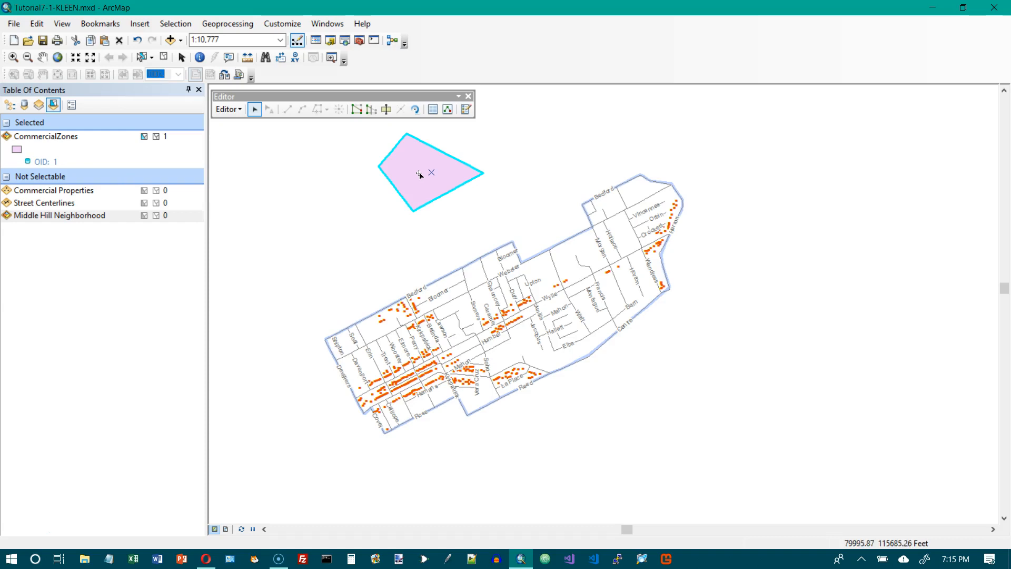
click(407, 137)
click(443, 175)
key(Delete)
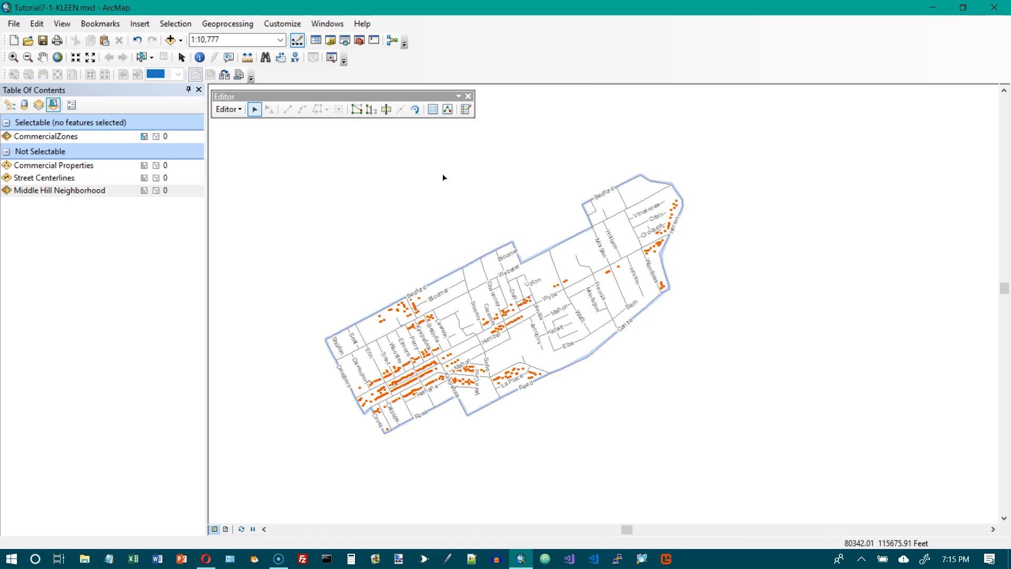
click(478, 257)
Zoom to the Erin Street bookmark and draw a four-sided CommercialZones polygon snapped to the intersections of Erin and Davenport with Webster and Wylie
click(94, 25)
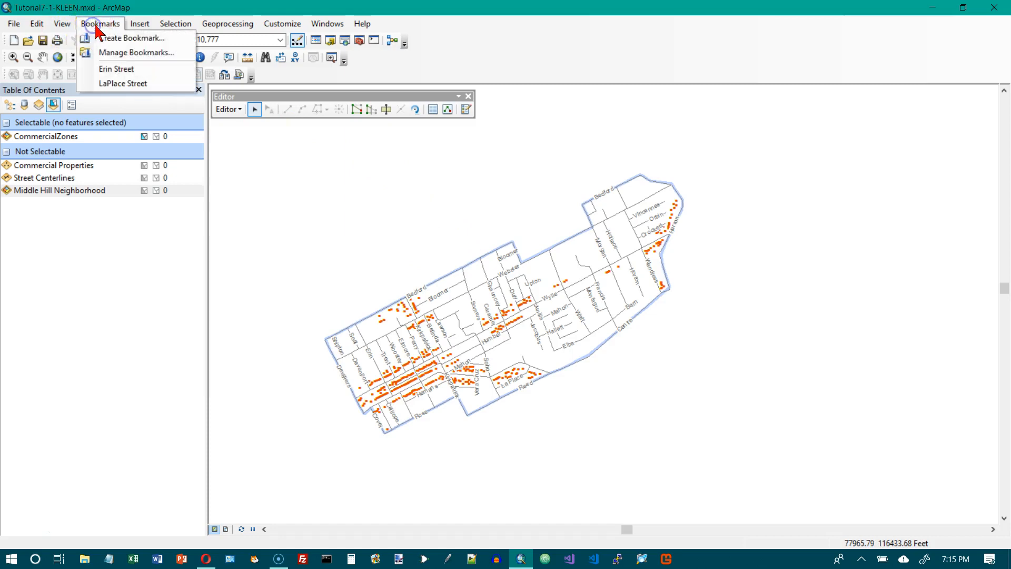
click(118, 69)
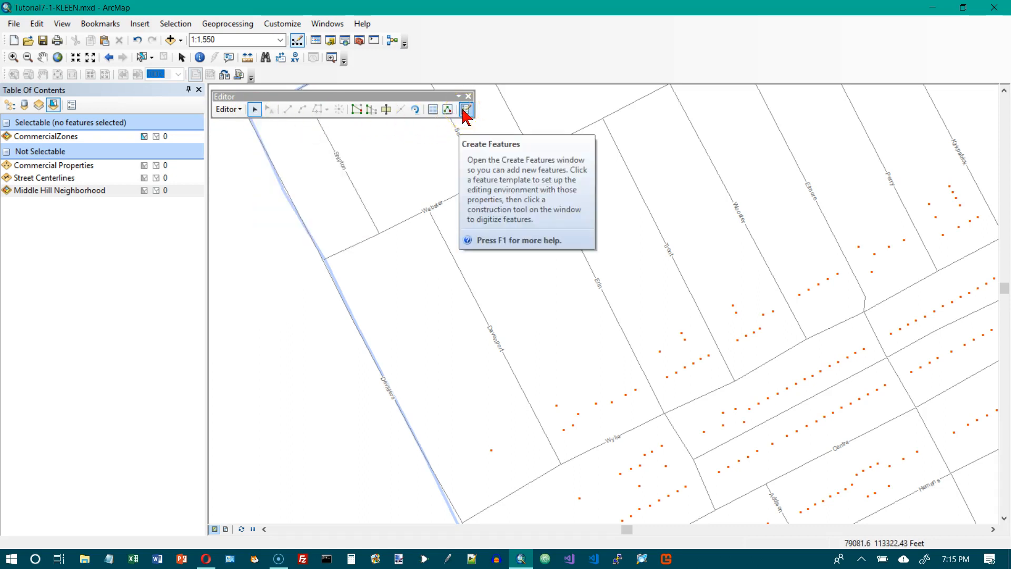
click(466, 109)
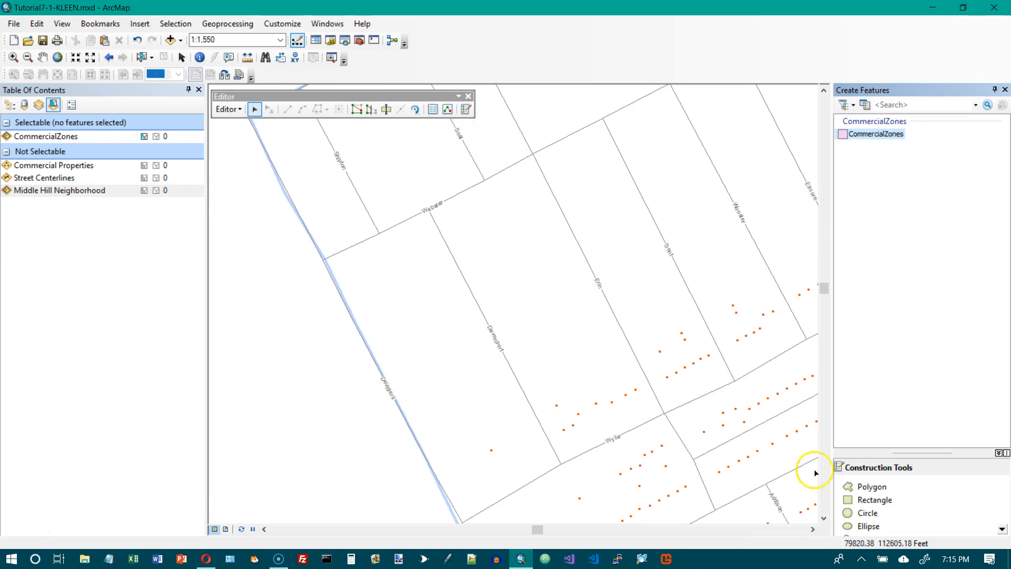
click(865, 487)
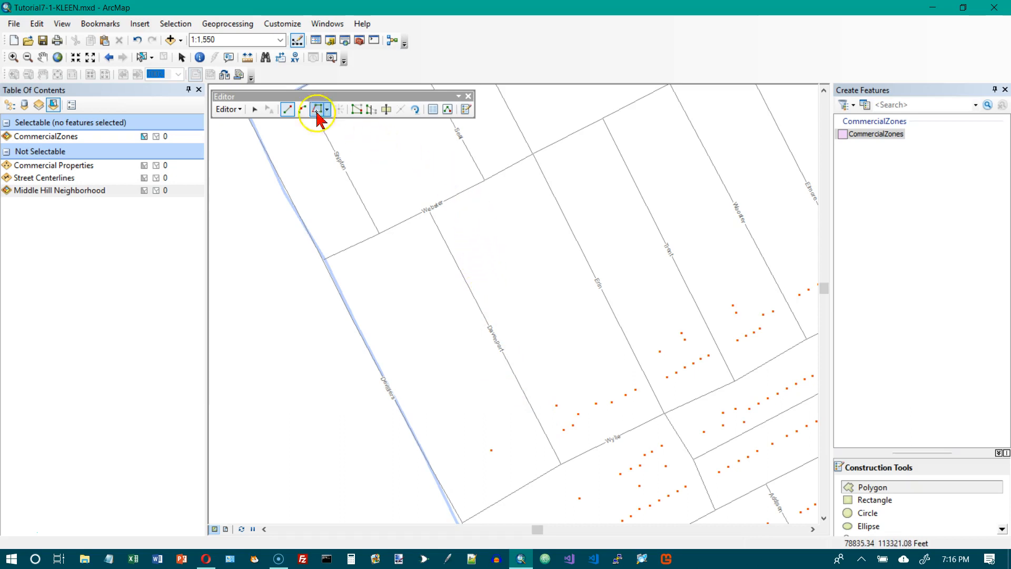
click(533, 154)
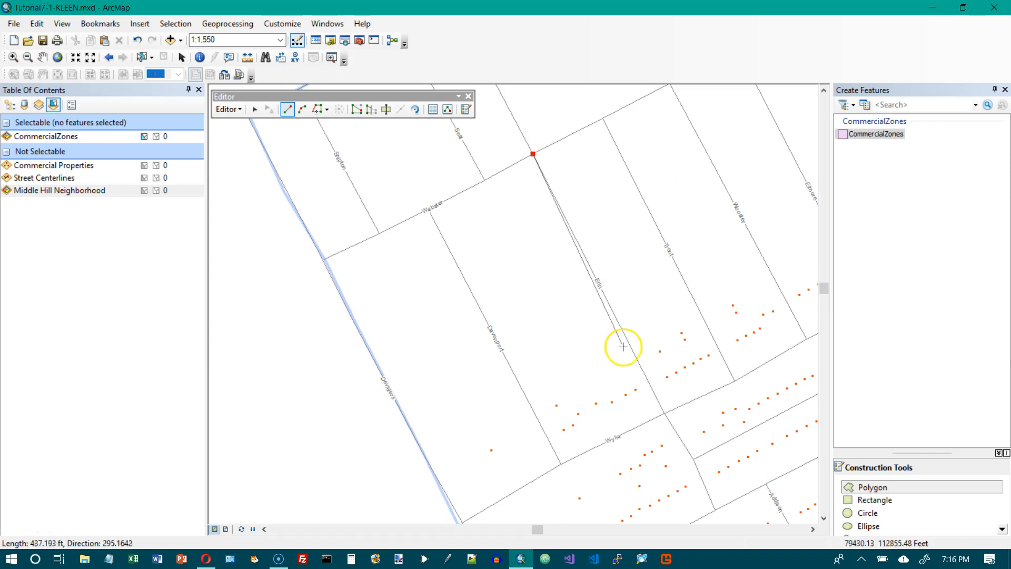
click(663, 411)
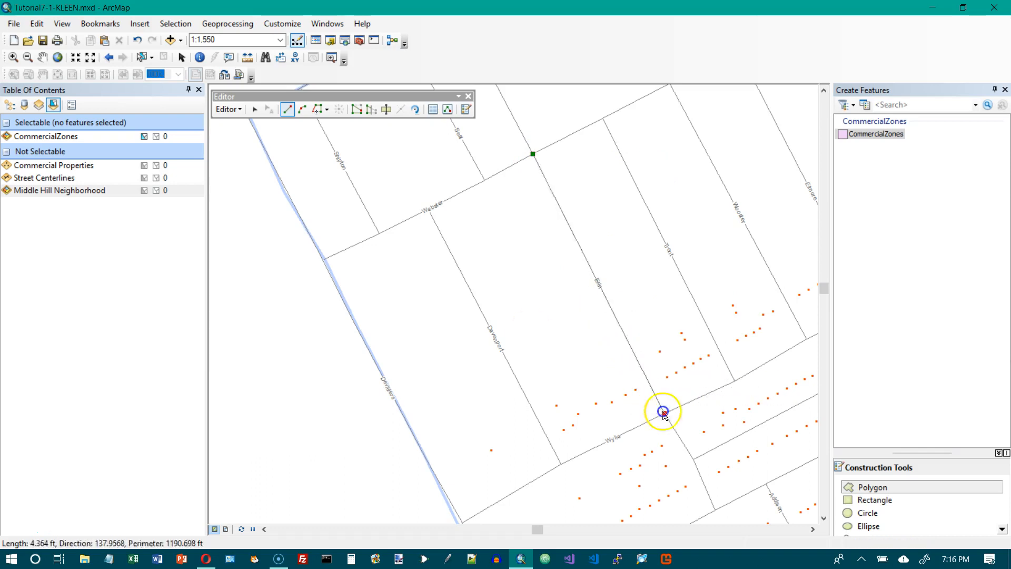
click(562, 463)
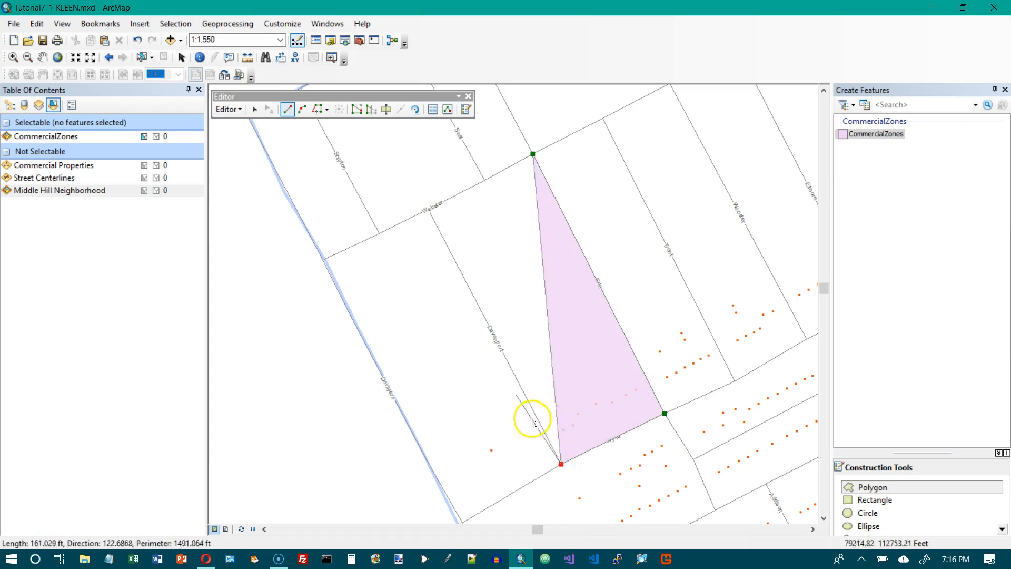
double_click(428, 210)
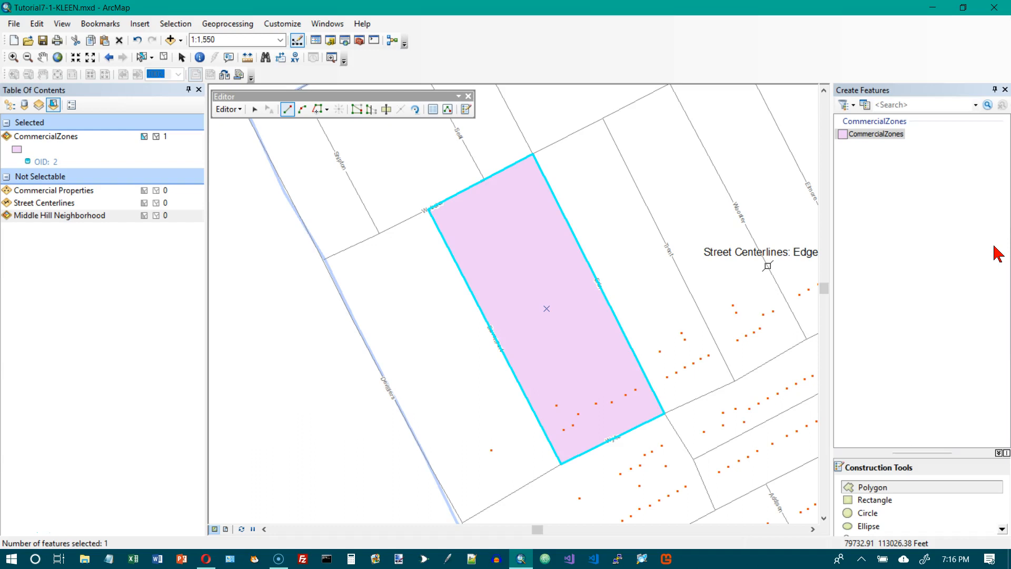
Widen the polygon eastward by moving its two Erin Street vertices to the Trent Street intersections with Wylie and Webster, and finish the edit
click(255, 111)
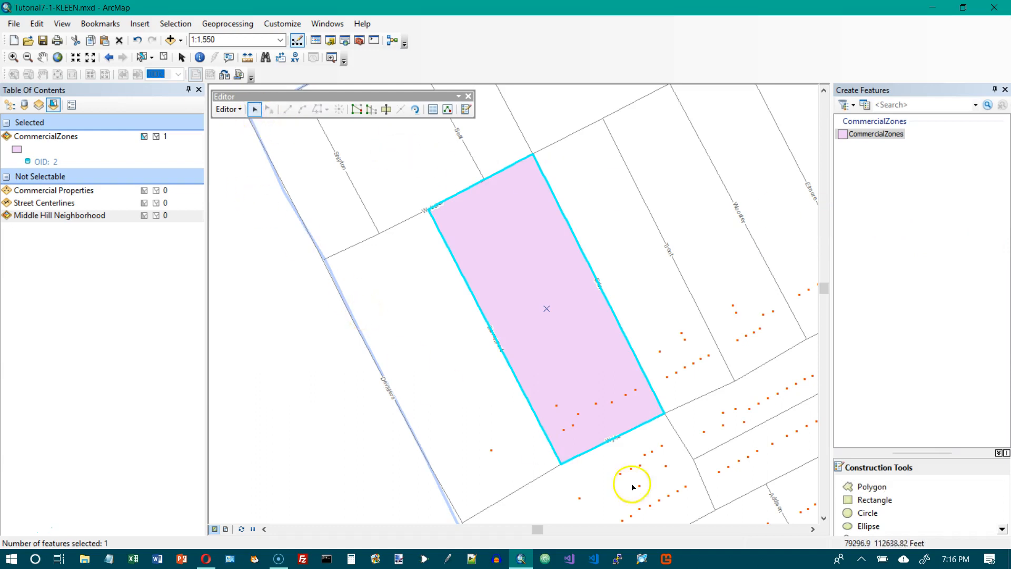
double_click(537, 284)
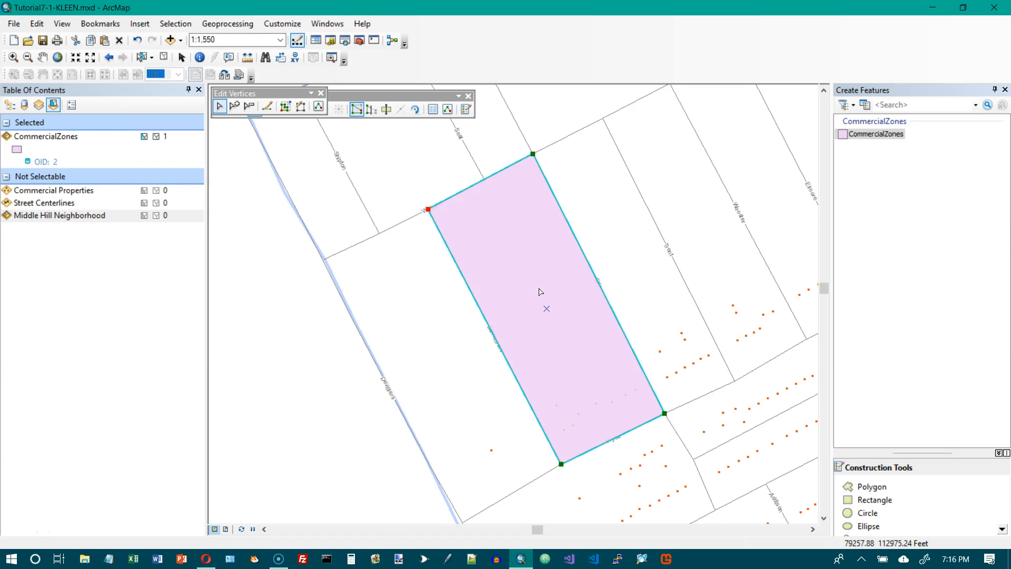
click(556, 322)
drag(667, 413, 734, 381)
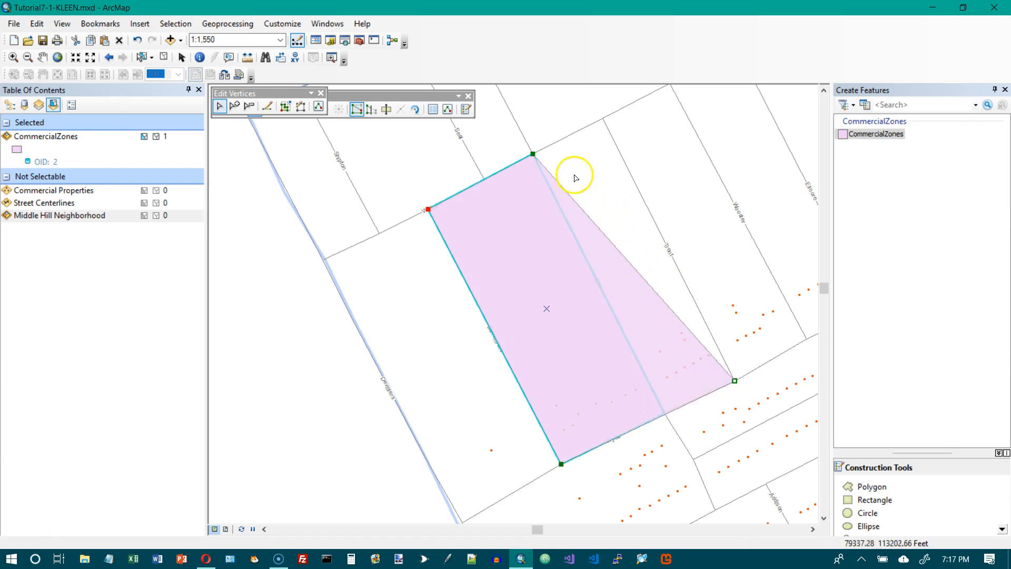
drag(532, 154, 602, 118)
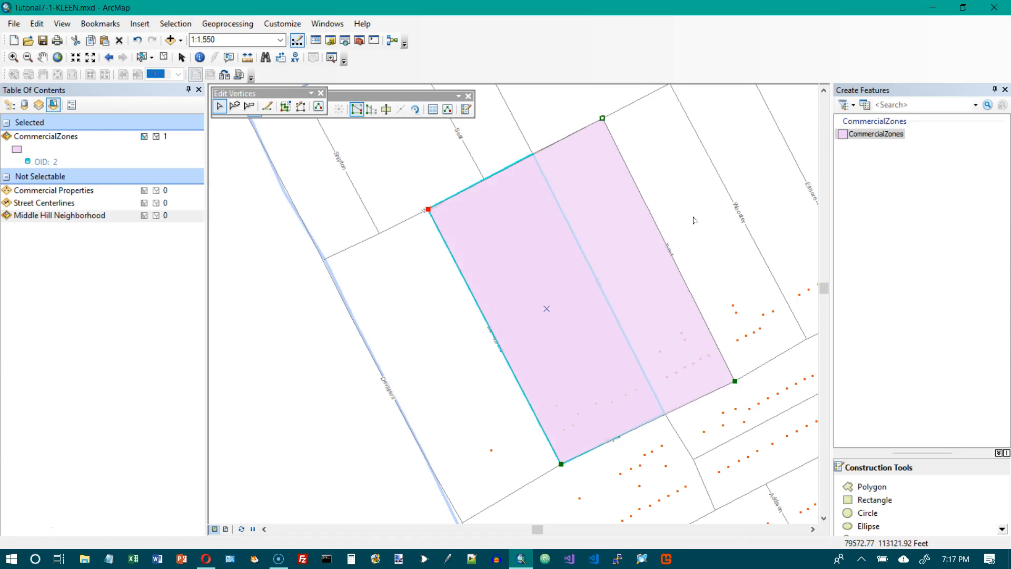
click(719, 319)
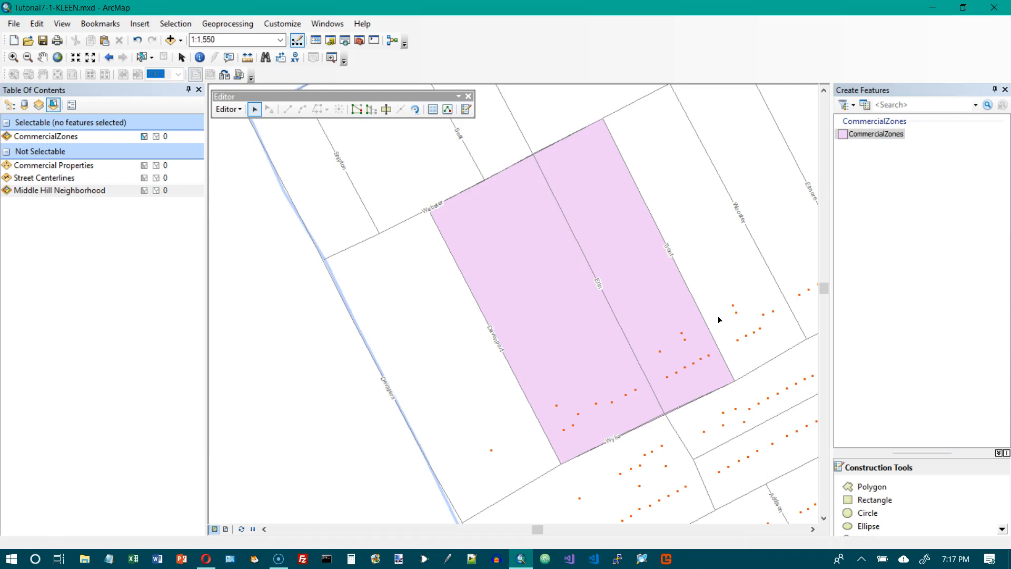
Add a vertex to the polygon's southern edge at the intersection of Erin and Wylie
double_click(565, 275)
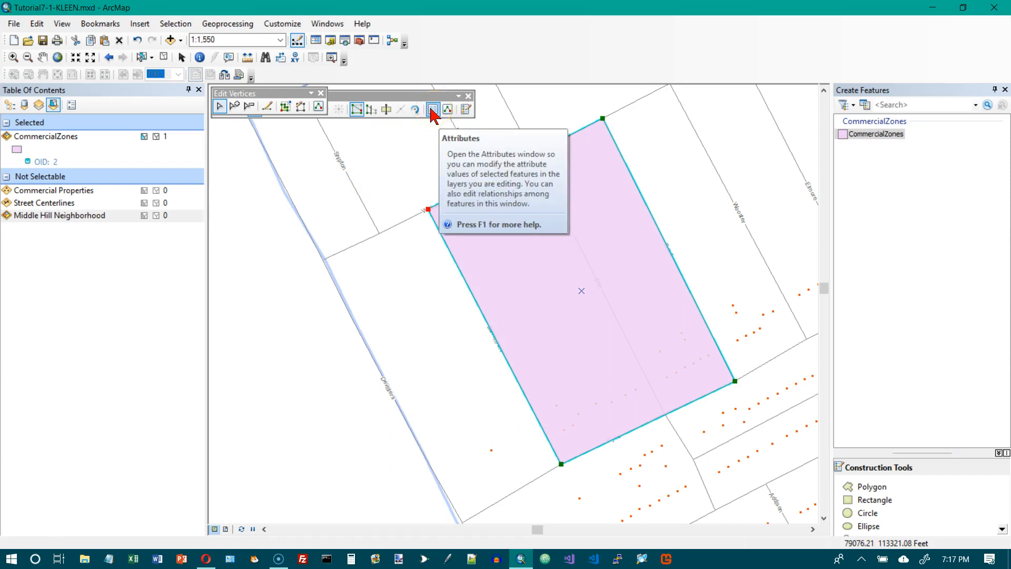
click(236, 108)
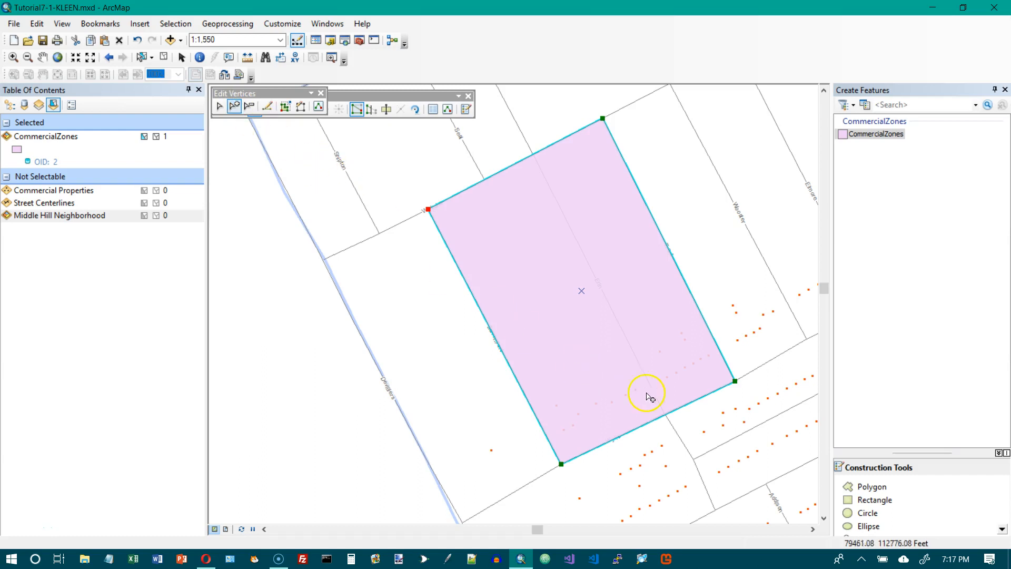
click(665, 414)
click(663, 413)
click(565, 274)
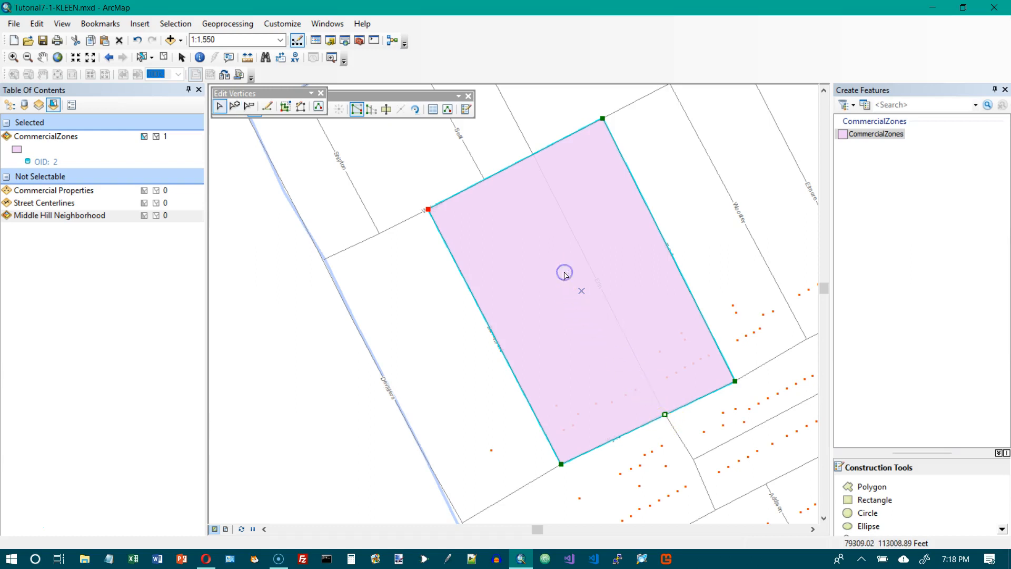
click(565, 274)
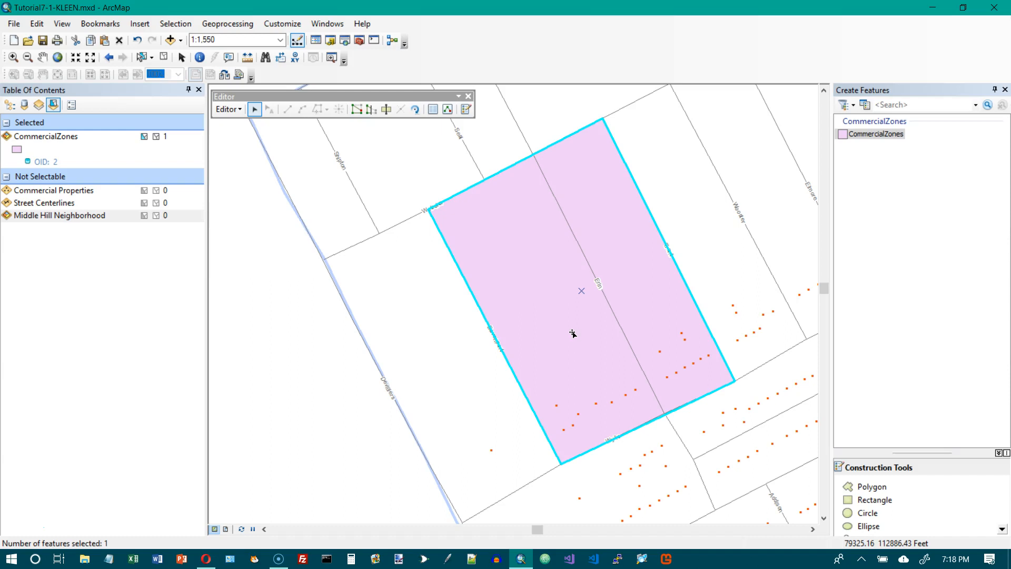
Delete the added vertex at Erin and Wylie from the polygon's southern edge
double_click(560, 264)
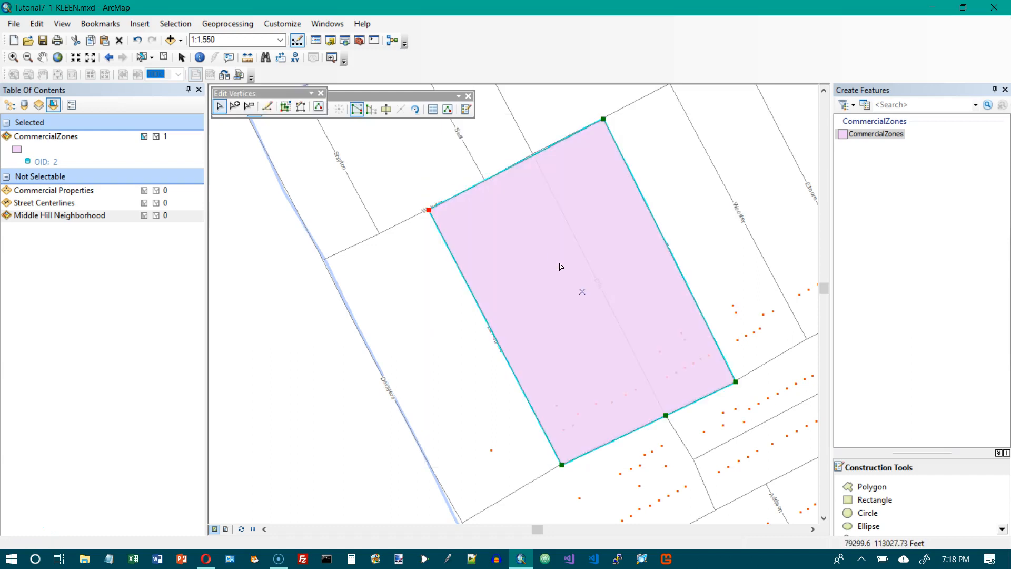
click(248, 107)
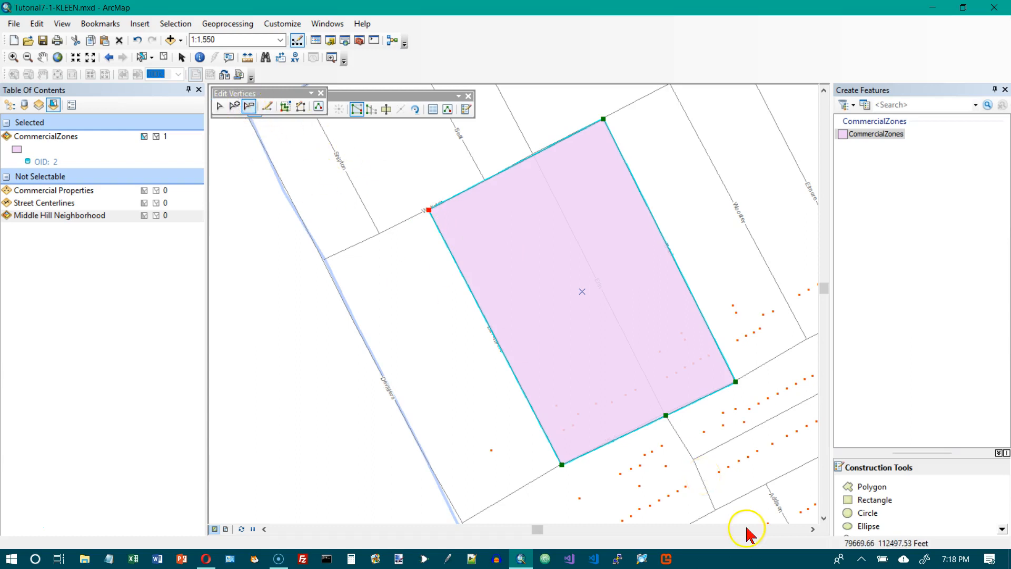
click(667, 416)
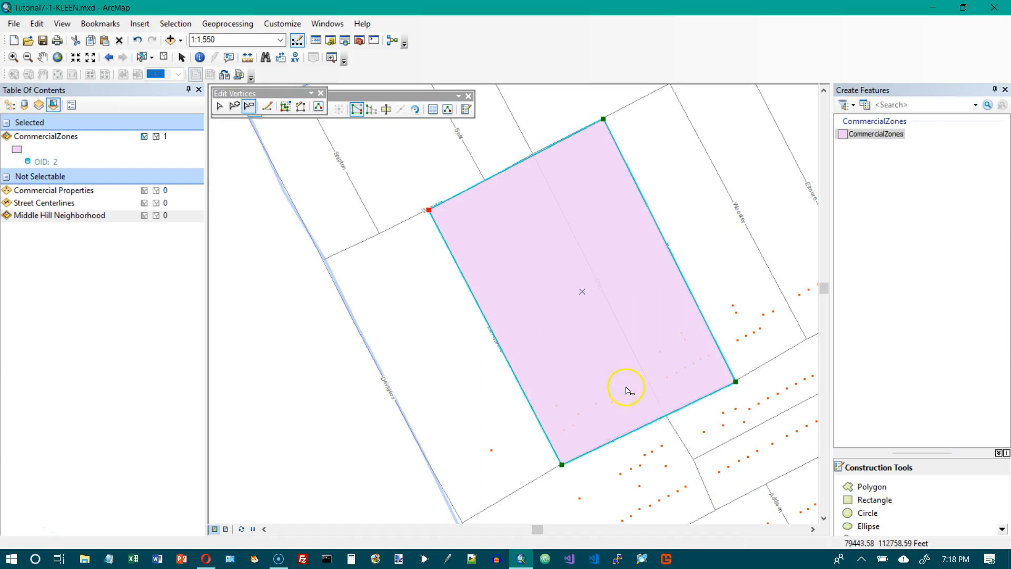
click(571, 285)
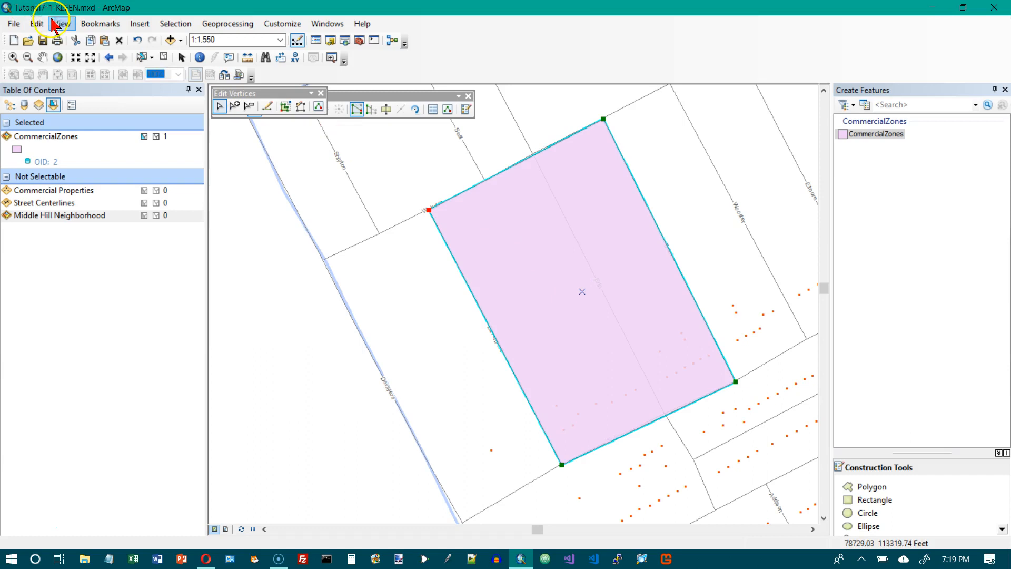
Zoom to the LaPlace Street bookmark and draw a seven-vertex CommercialZones polygon snapped to the streets enclosing the block between Centre and La Place
click(102, 23)
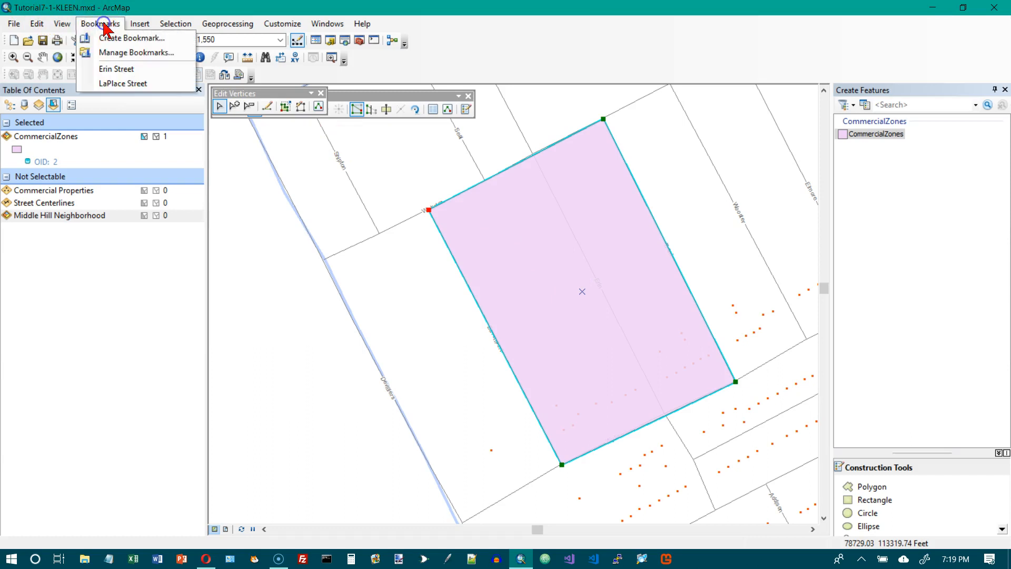
click(116, 84)
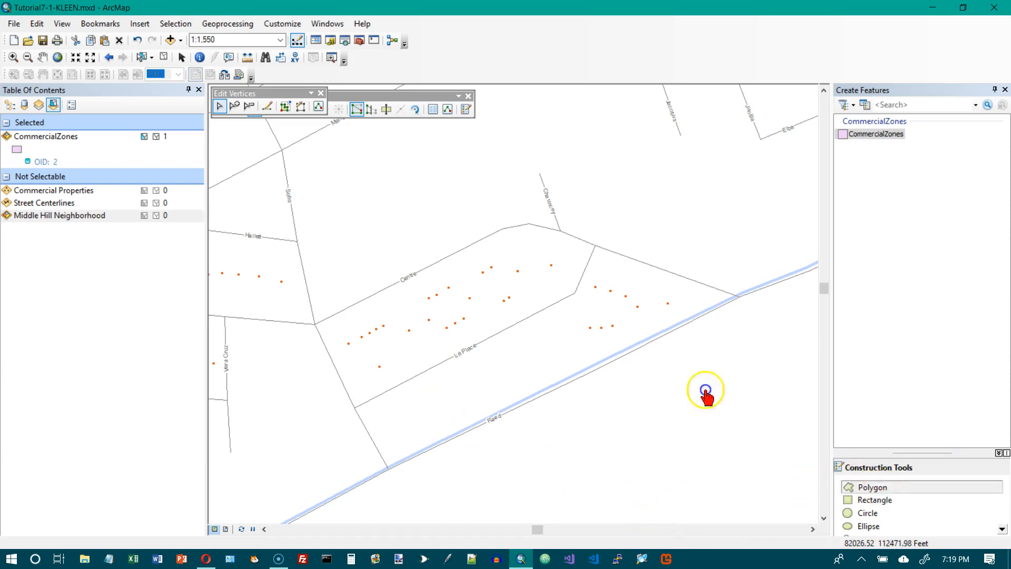
click(876, 487)
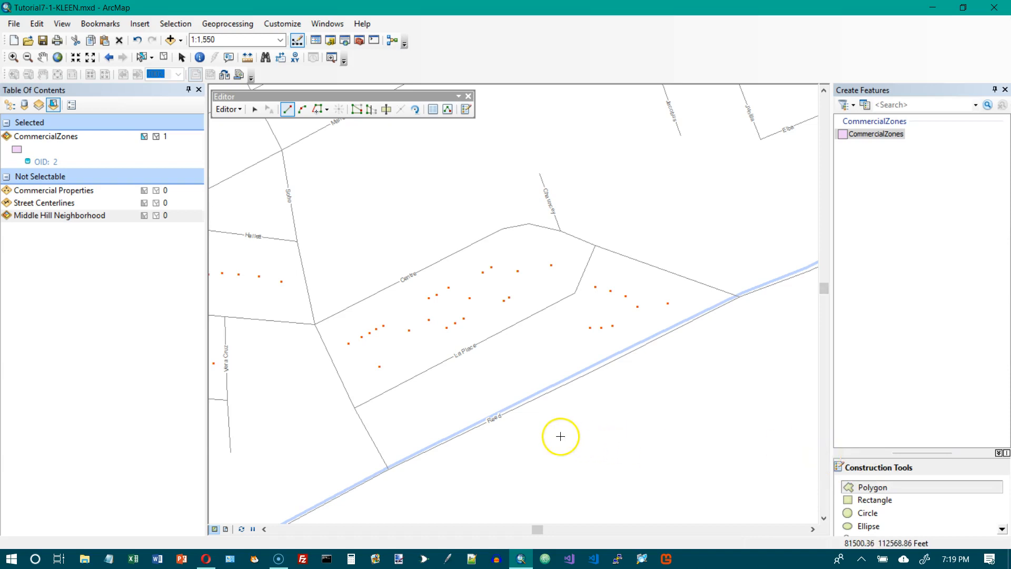
click(315, 325)
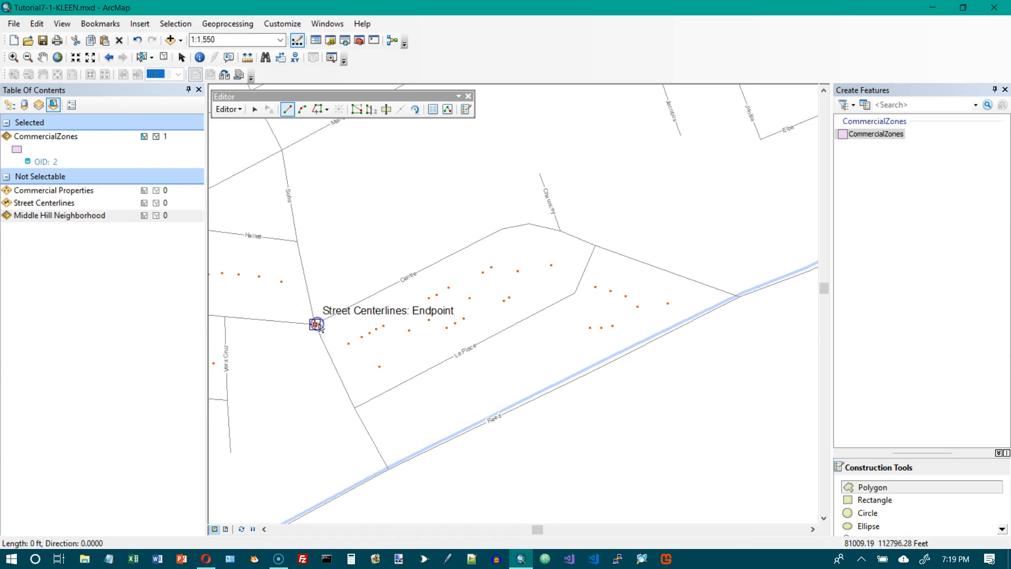
click(502, 231)
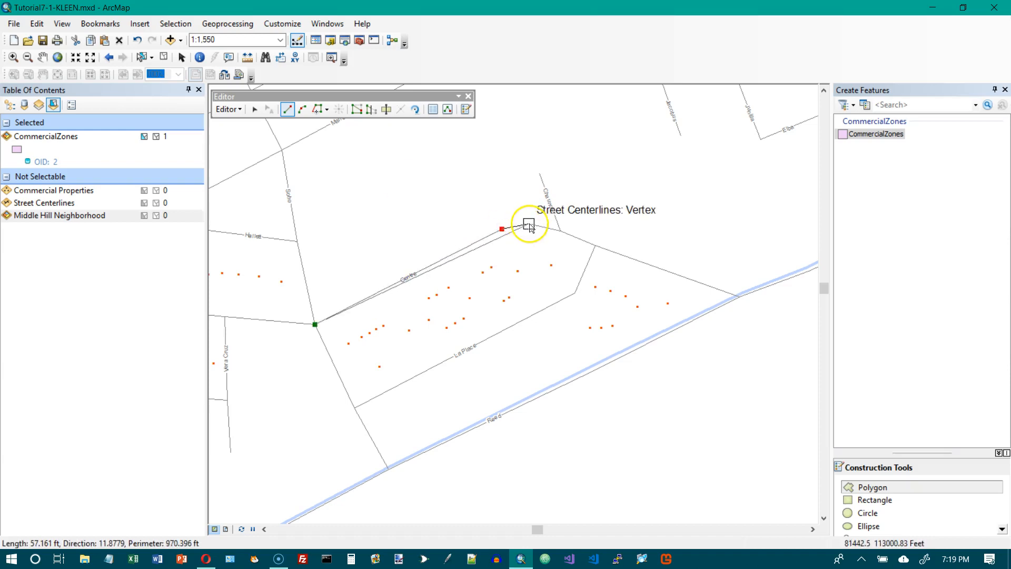
click(529, 226)
click(561, 231)
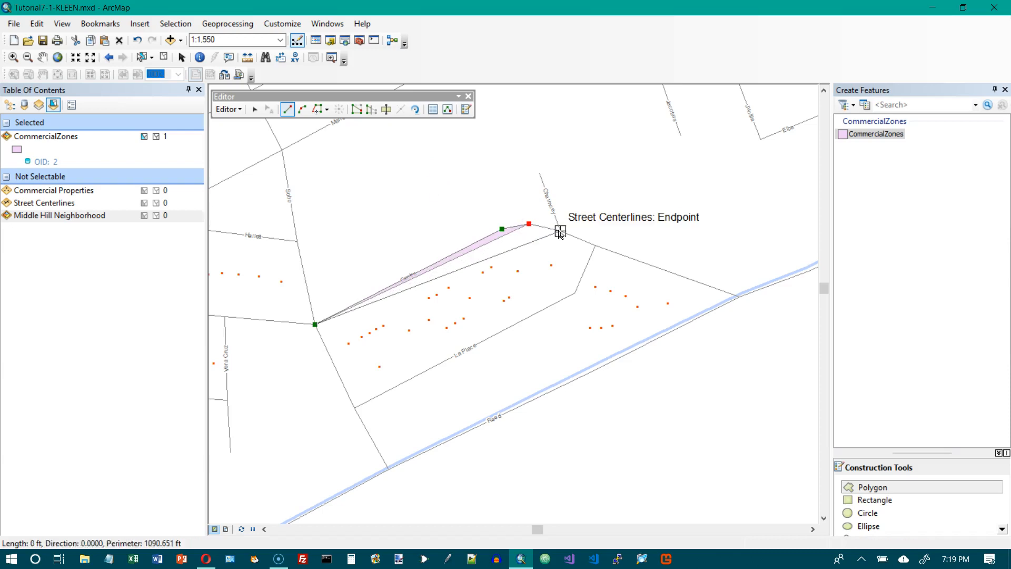
click(594, 245)
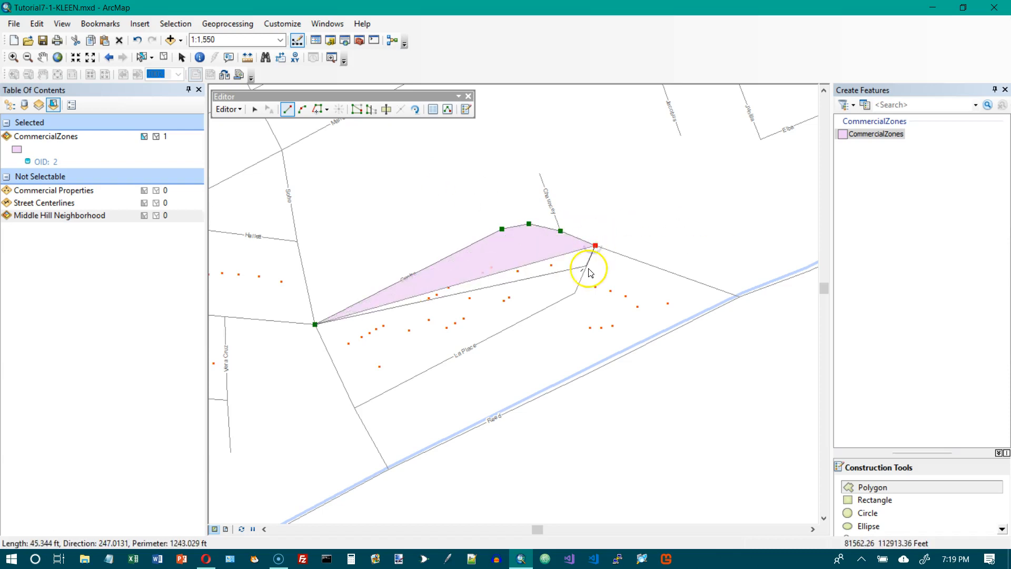
click(575, 294)
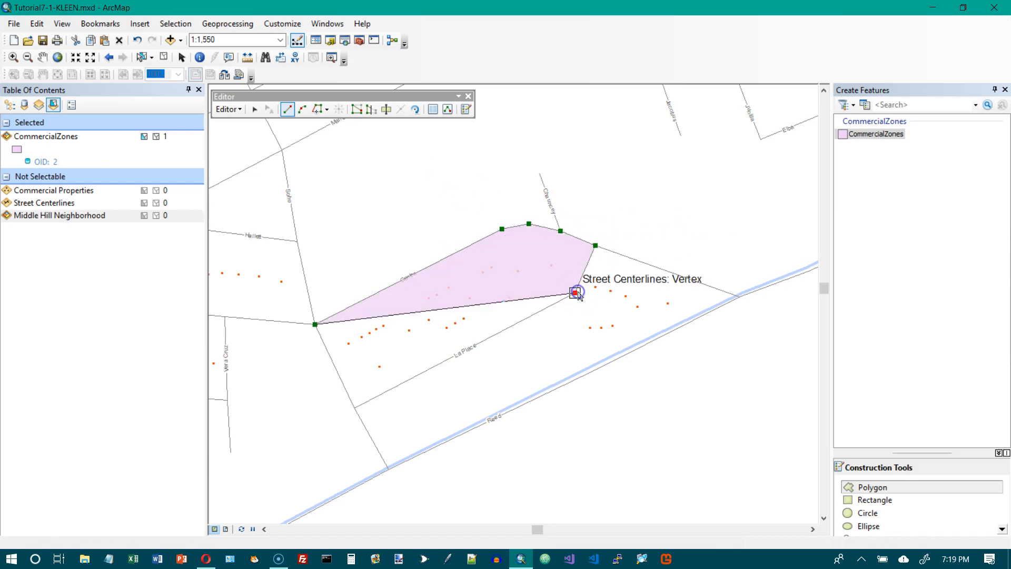
click(353, 409)
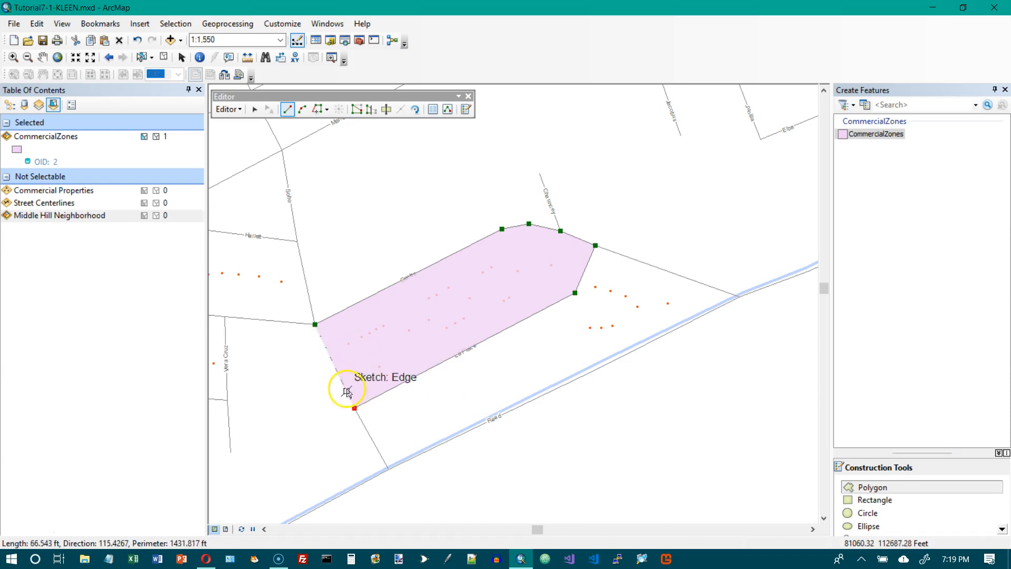
double_click(353, 407)
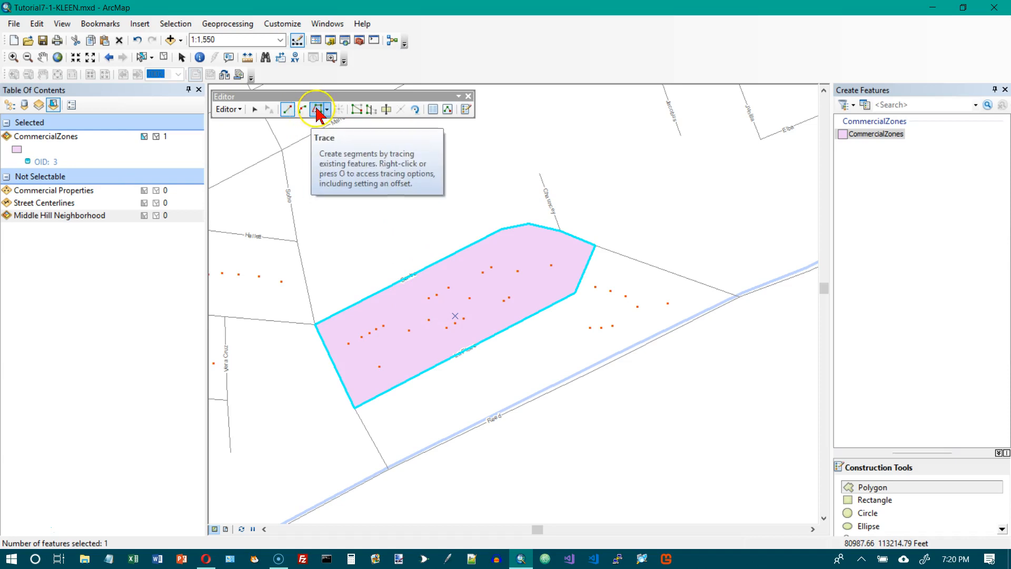
click(418, 322)
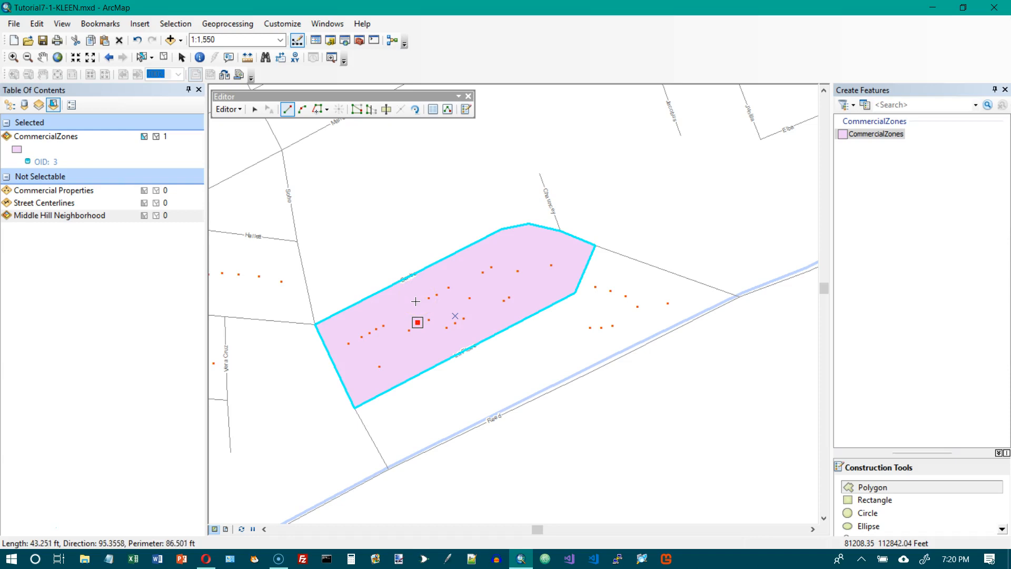
key(ctrl)
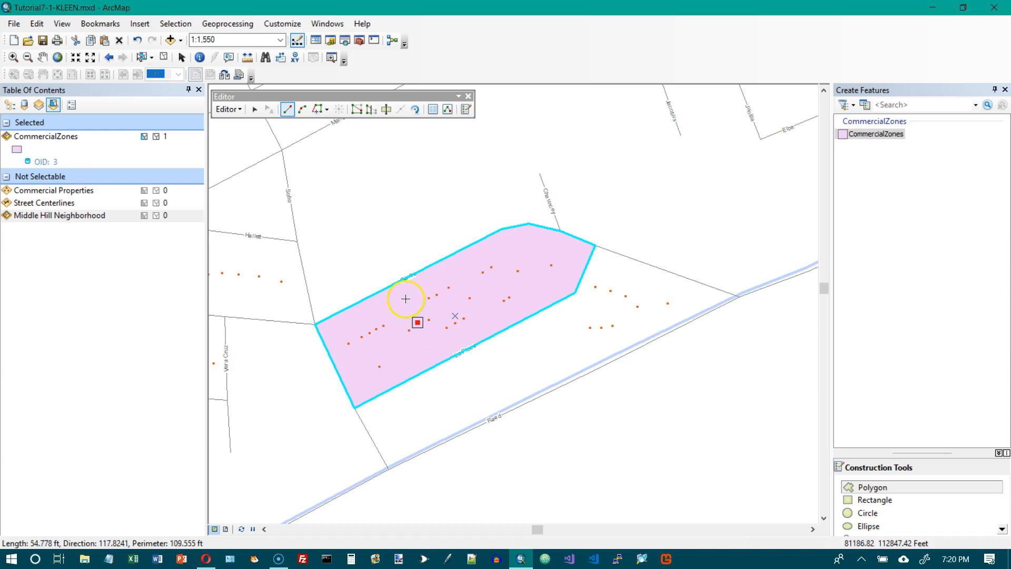
click(420, 324)
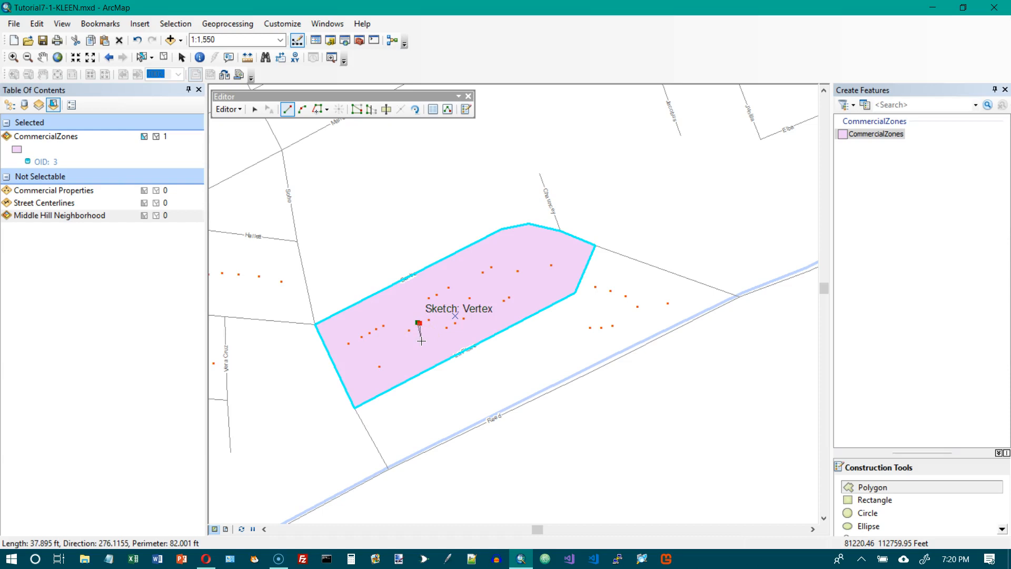
click(420, 325)
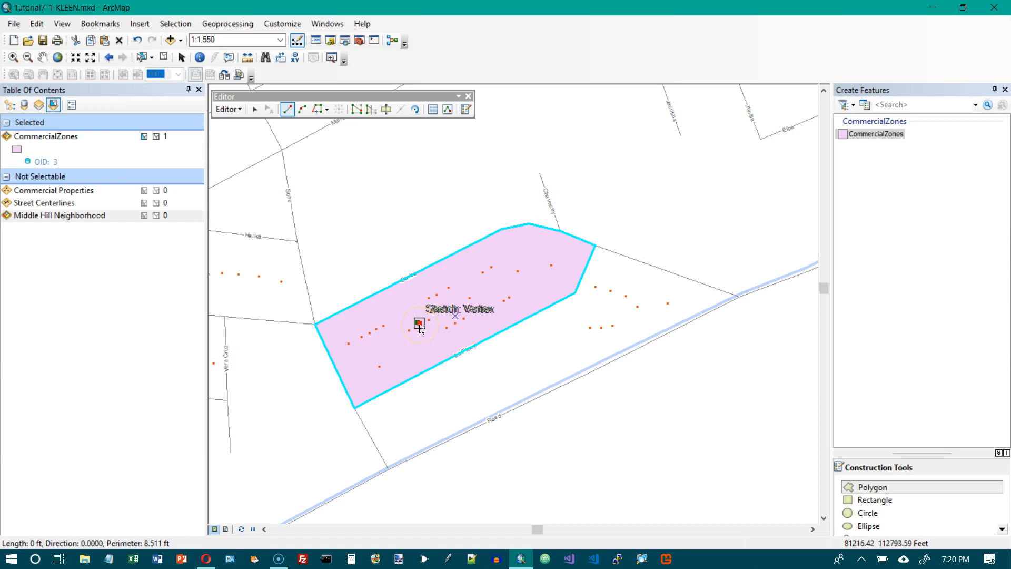
right_click(420, 325)
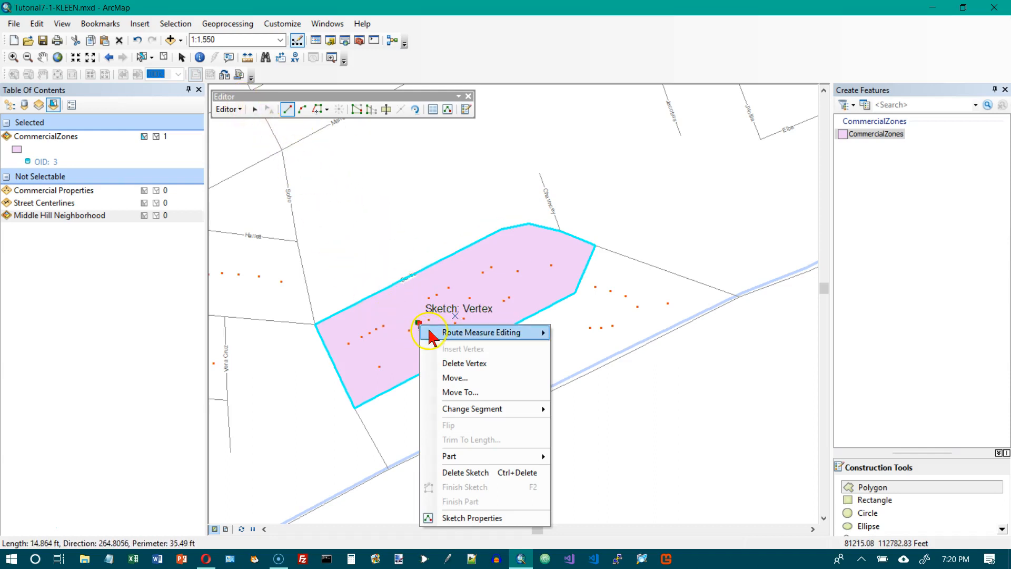
click(452, 363)
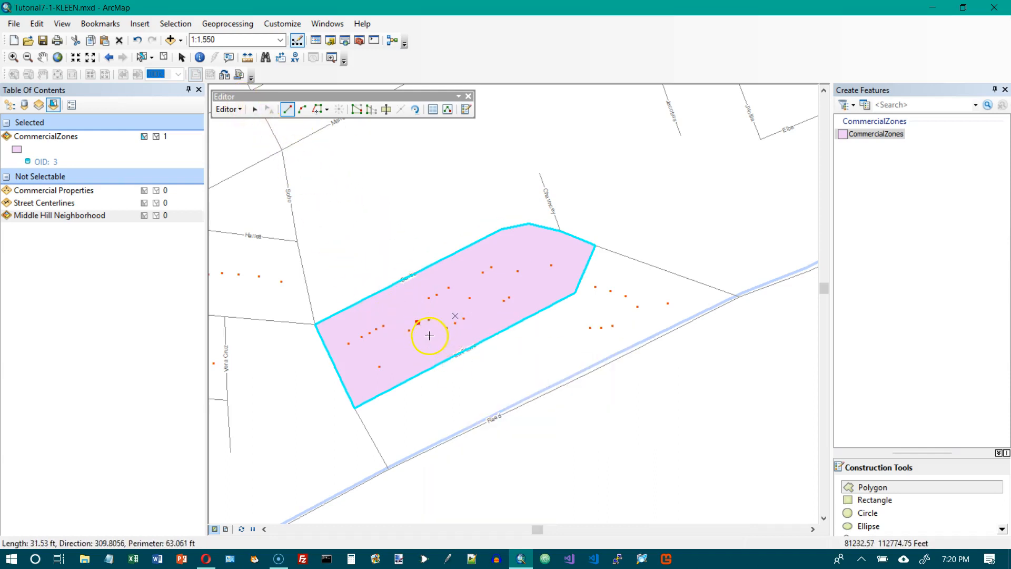
right_click(418, 323)
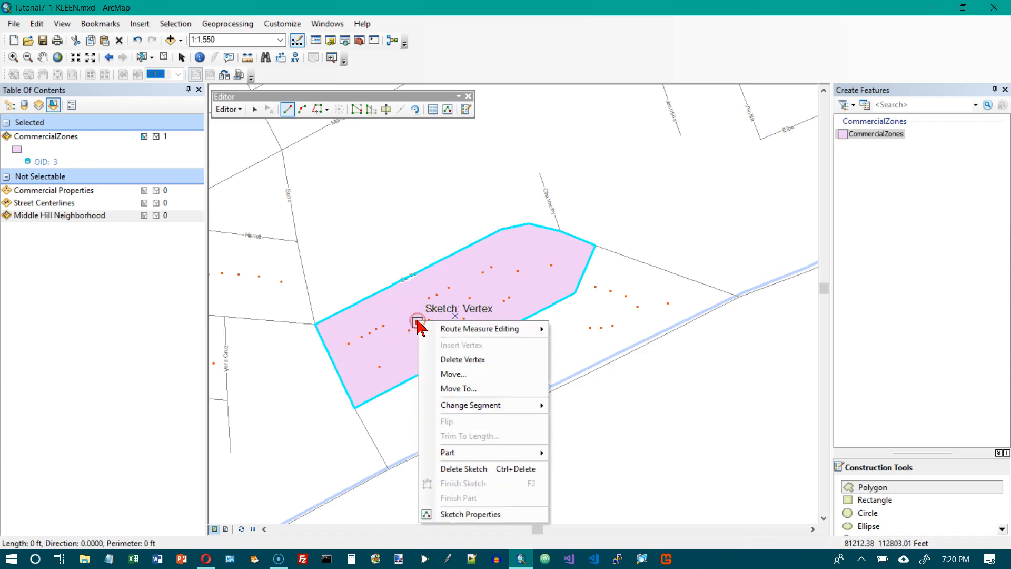
click(450, 361)
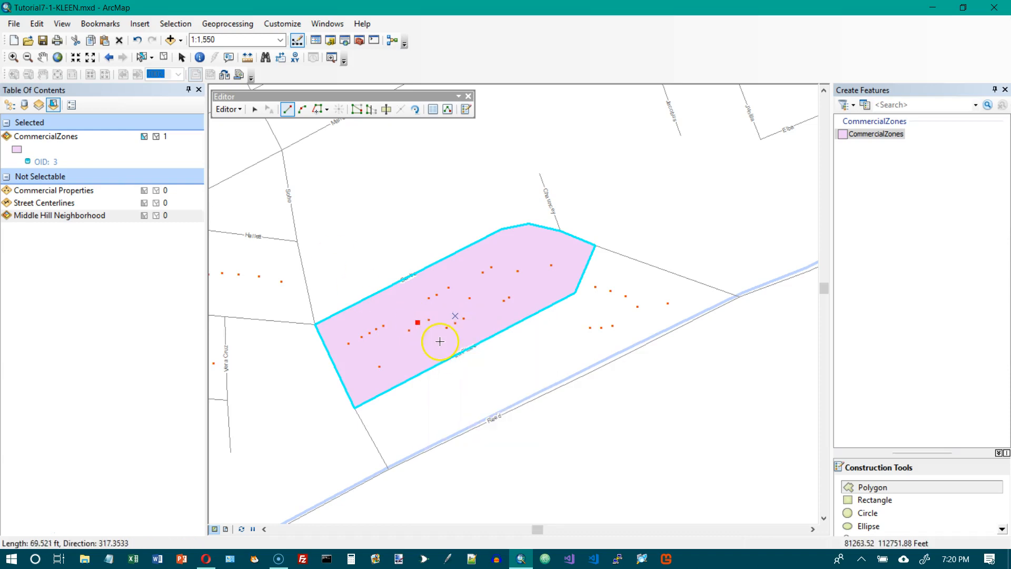
right_click(419, 325)
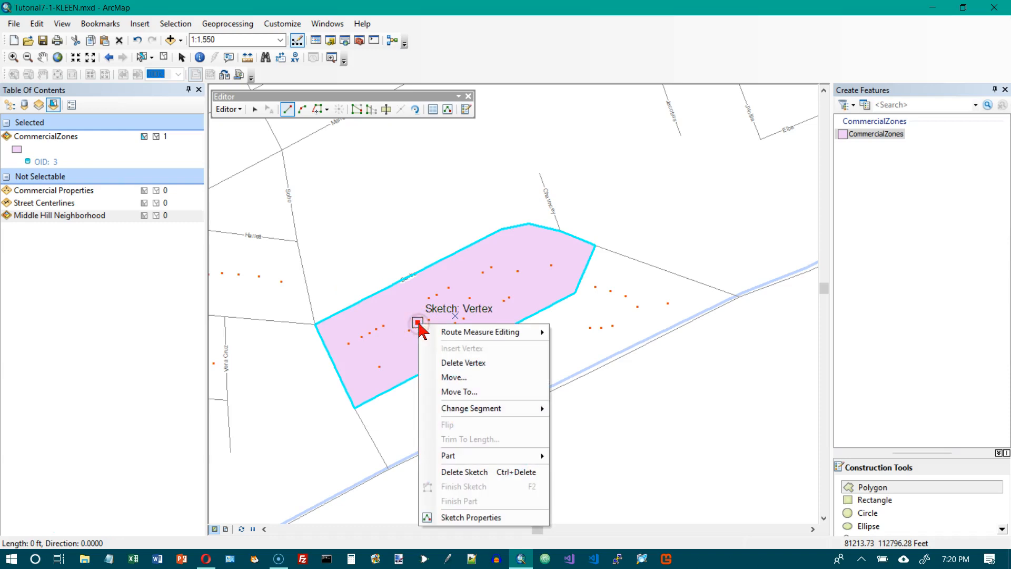
click(447, 364)
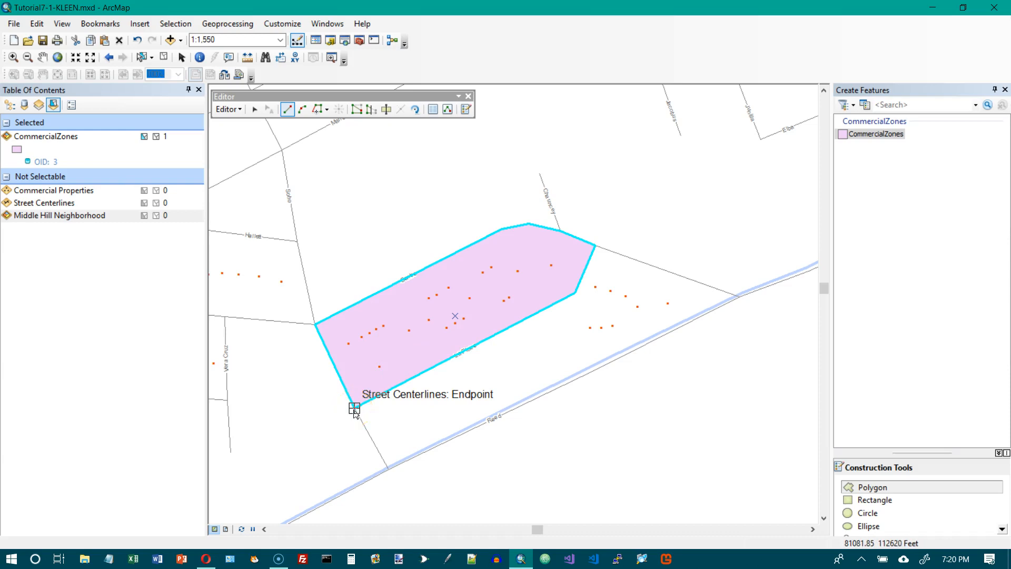
Extend the La Place polygon south to Reed Street by moving its two southern vertices to the street intersections at Reed's western and eastern ends
click(254, 110)
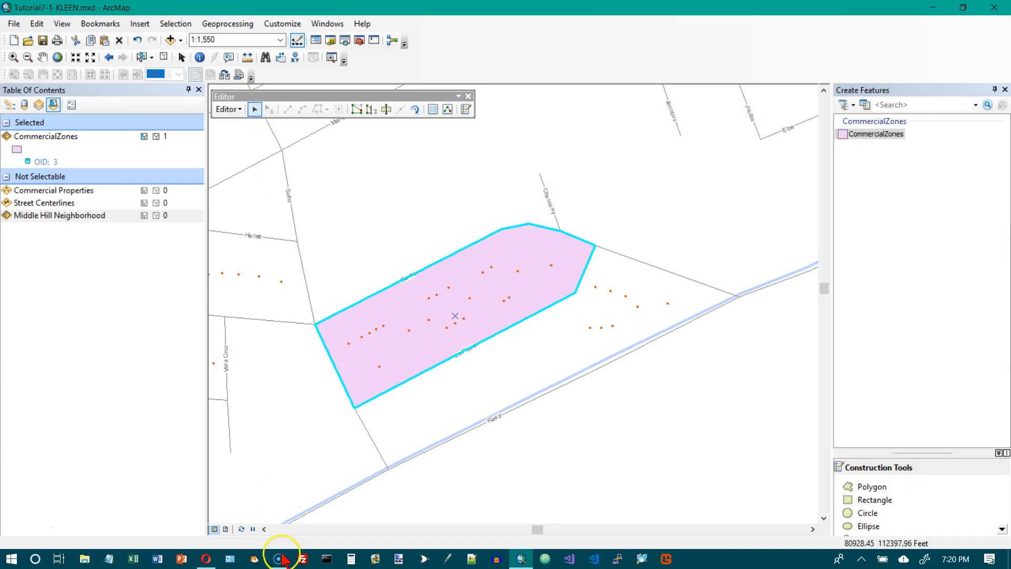
mouse_move(355, 405)
mouse_down()
mouse_move(362, 426)
mouse_move(356, 412)
mouse_up()
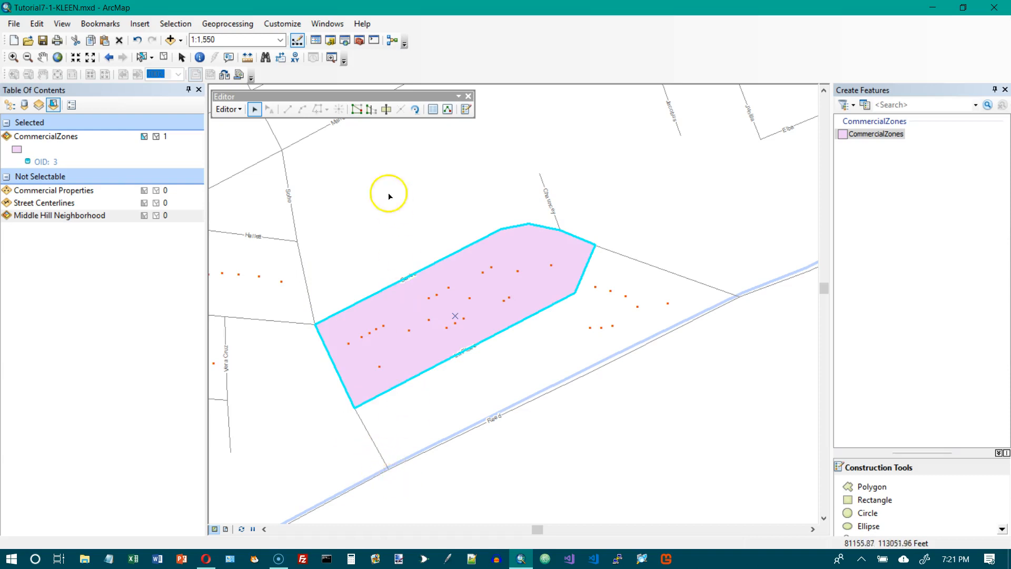
click(361, 112)
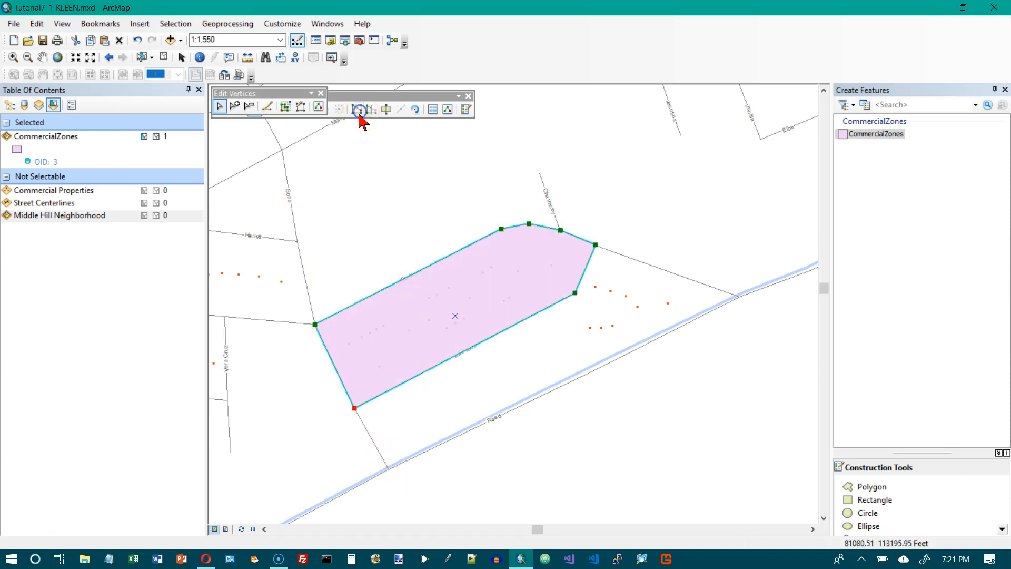
drag(353, 407, 389, 469)
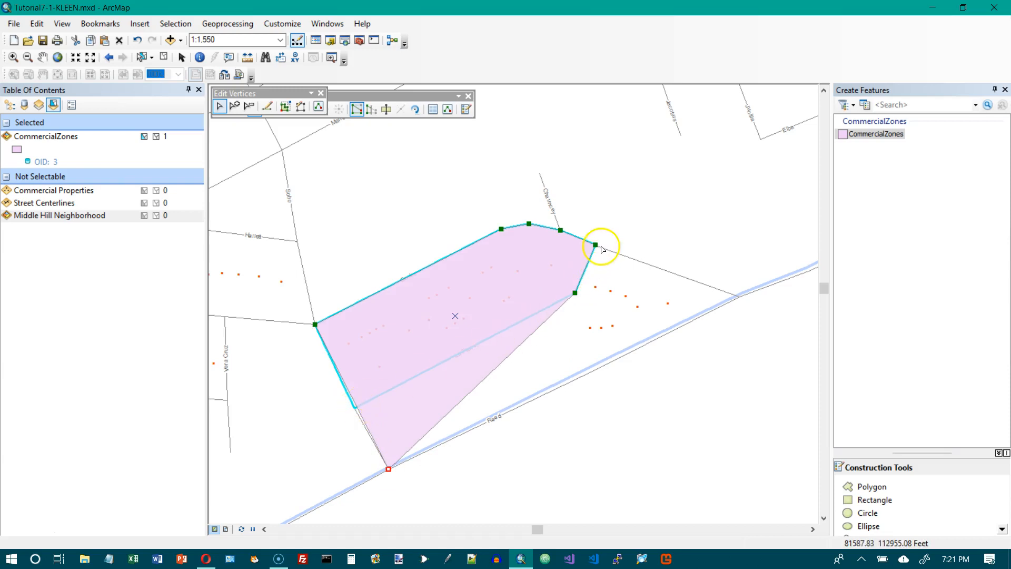
click(578, 290)
drag(716, 297, 737, 297)
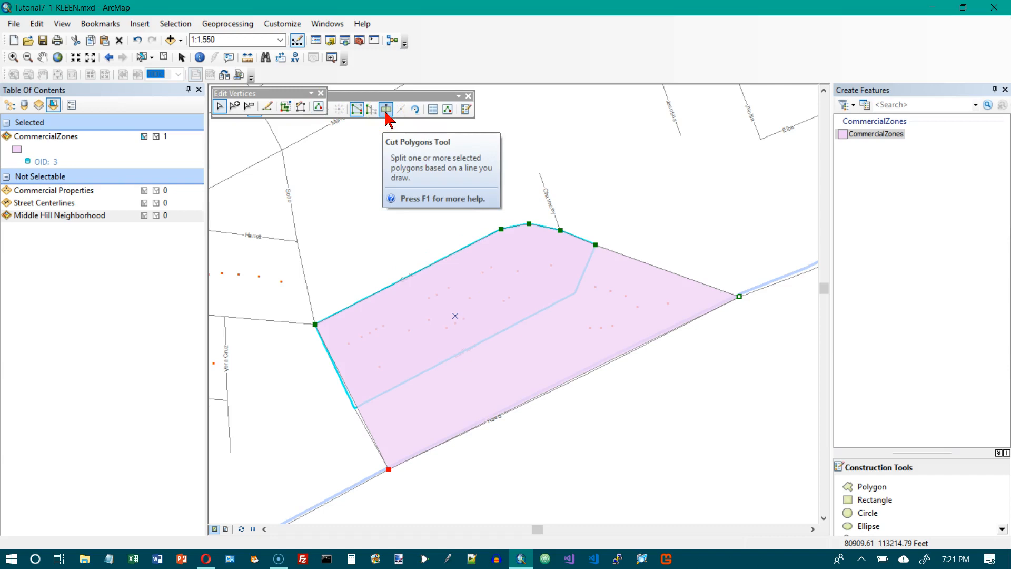
Add a vertex on the polygon's western edge, snapped to the western end of La Place Street, and finish the edit
click(235, 106)
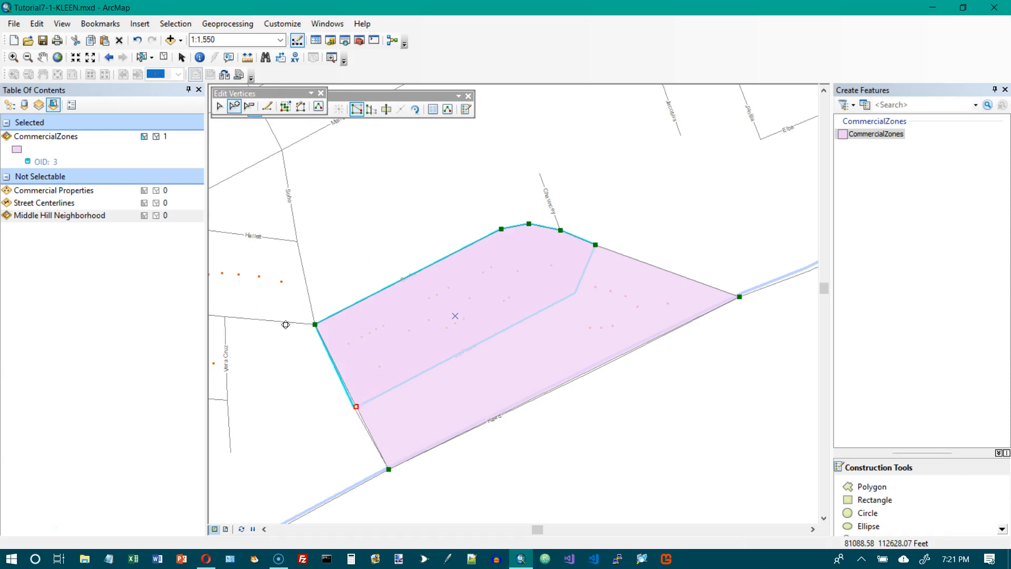
click(353, 406)
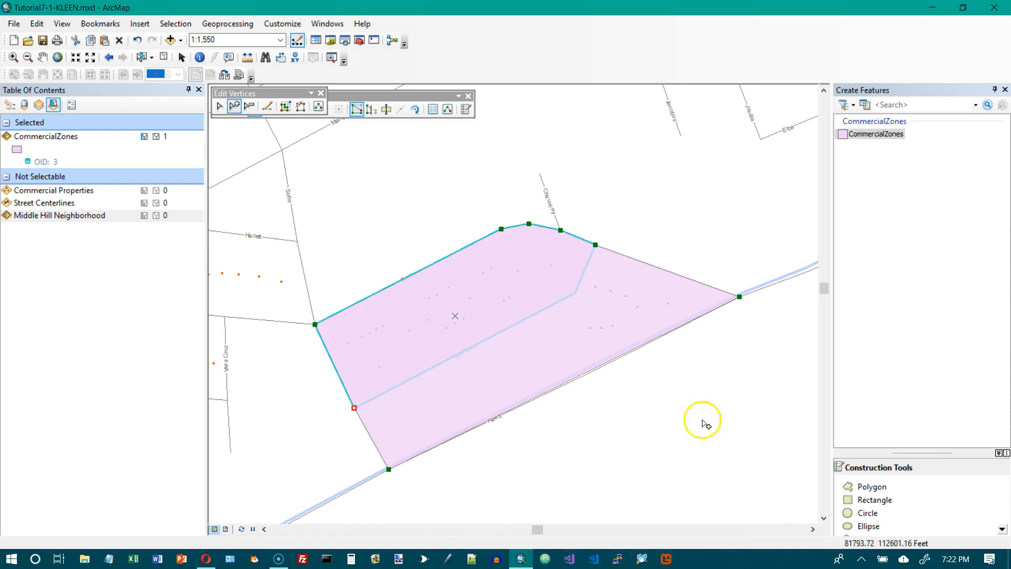
click(868, 487)
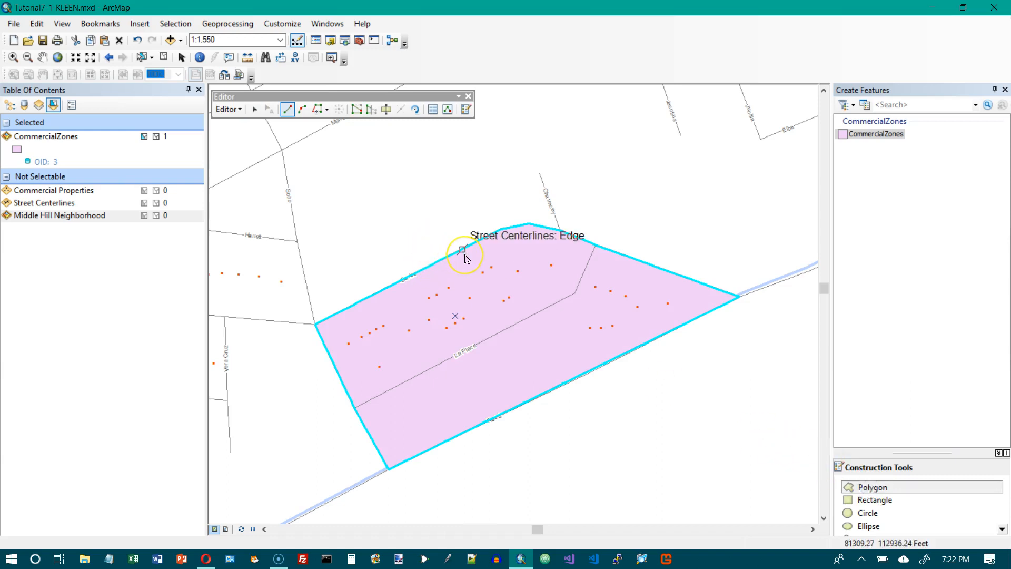
Examine the commercial property clusters across the neighborhood and zoom in on the group around Kirkpatrick Street between Bedford and Webster
scroll(465, 259, up, 4)
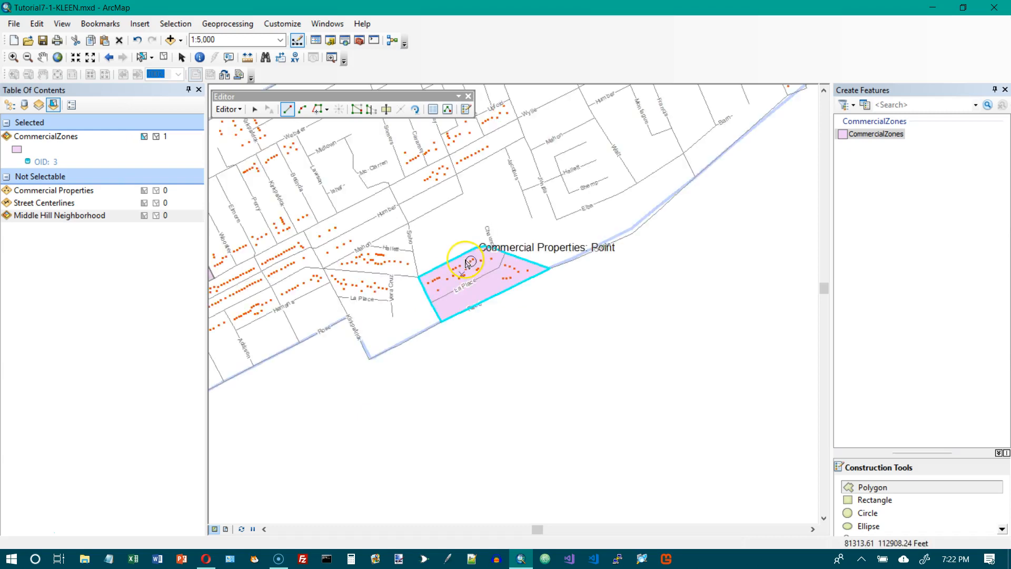
scroll(466, 262, up, 4)
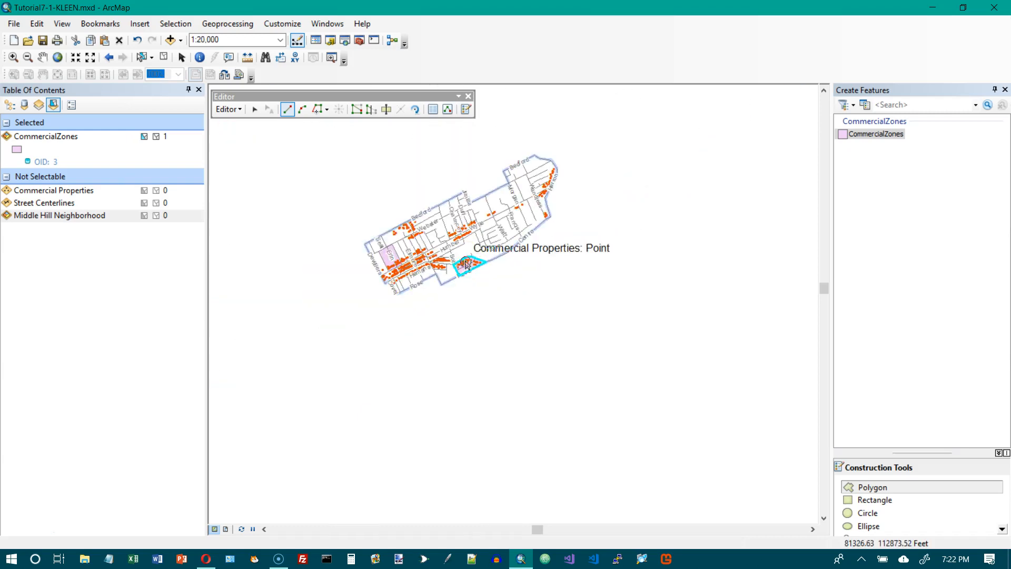
scroll(466, 264, down, 2)
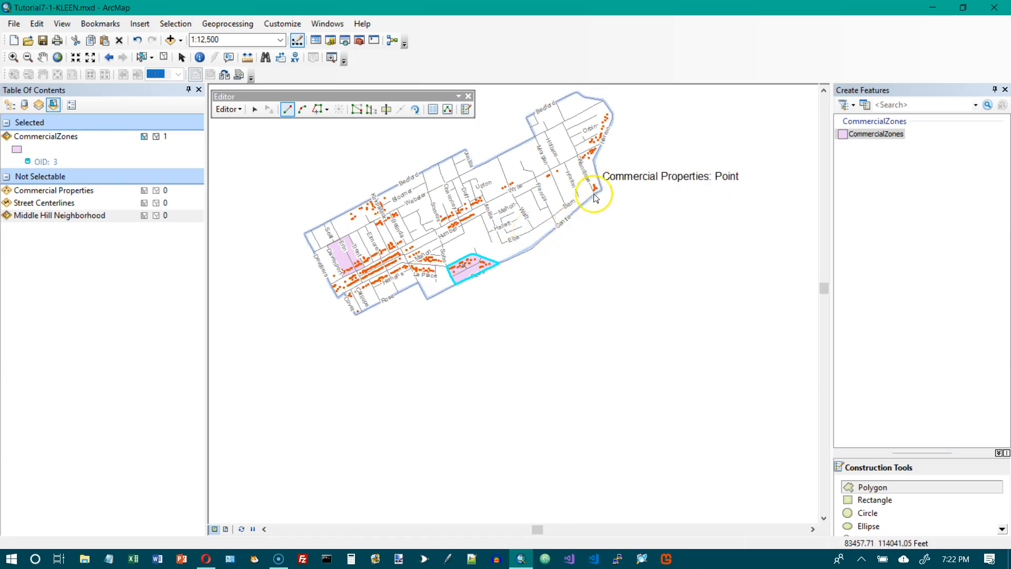
scroll(568, 210, up, 3)
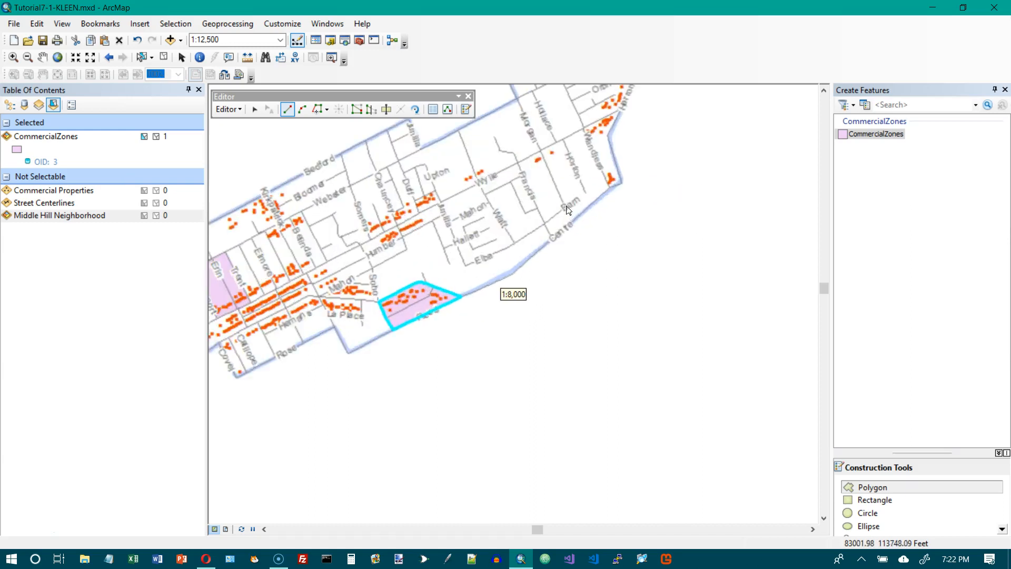
scroll(569, 211, up, 1)
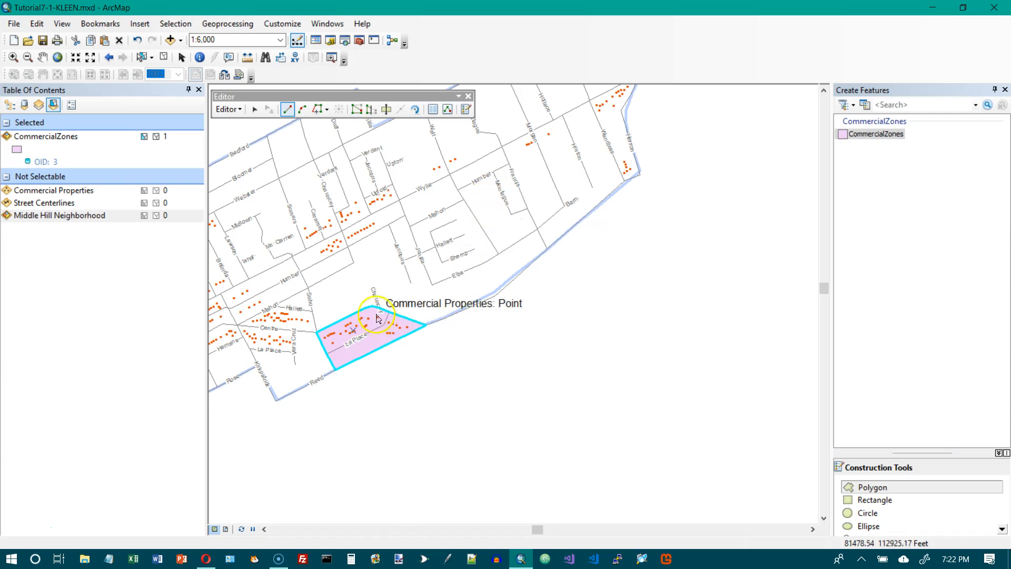
click(42, 57)
drag(367, 214, 578, 248)
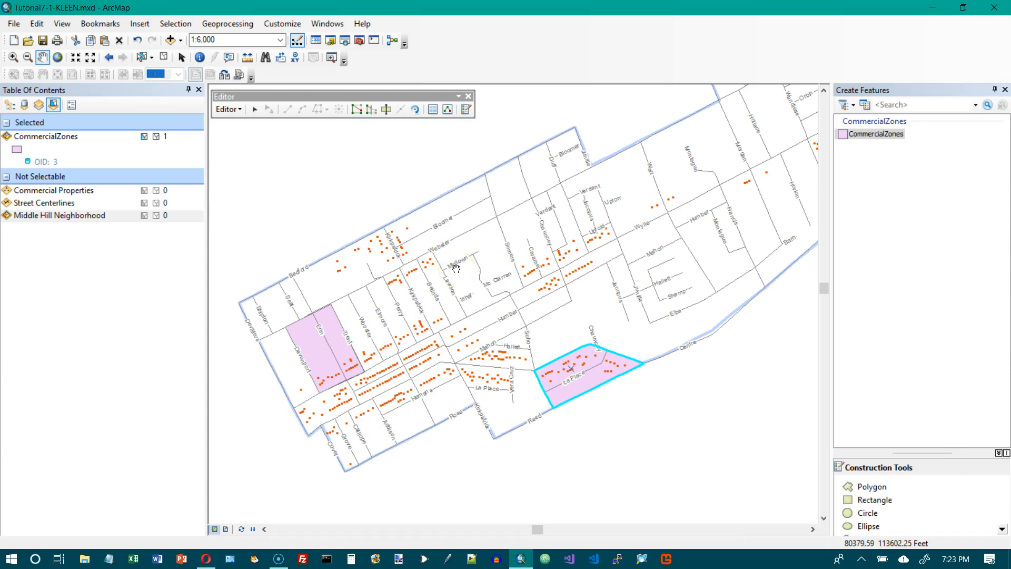
click(420, 292)
scroll(302, 350, up, 1)
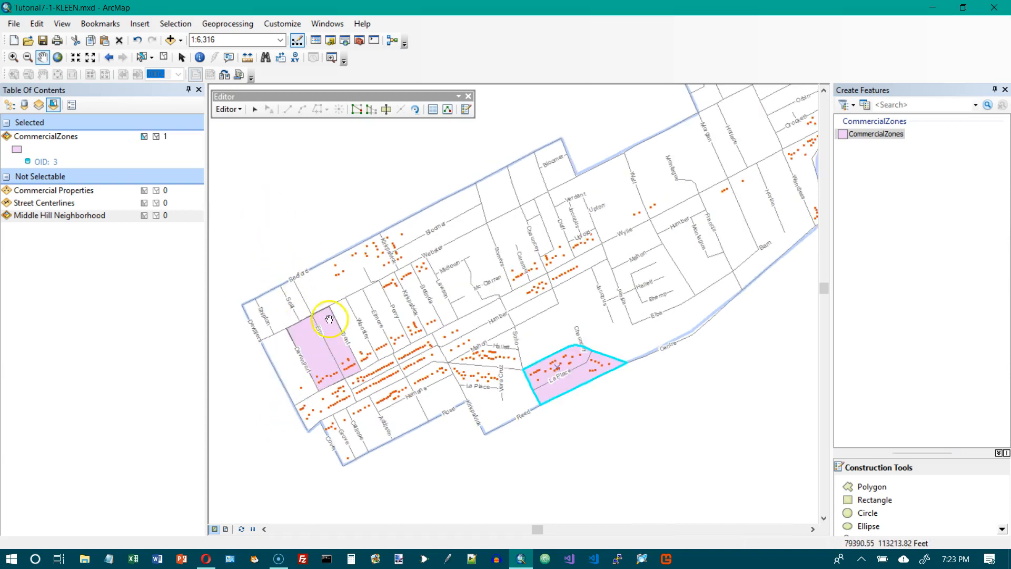
click(13, 56)
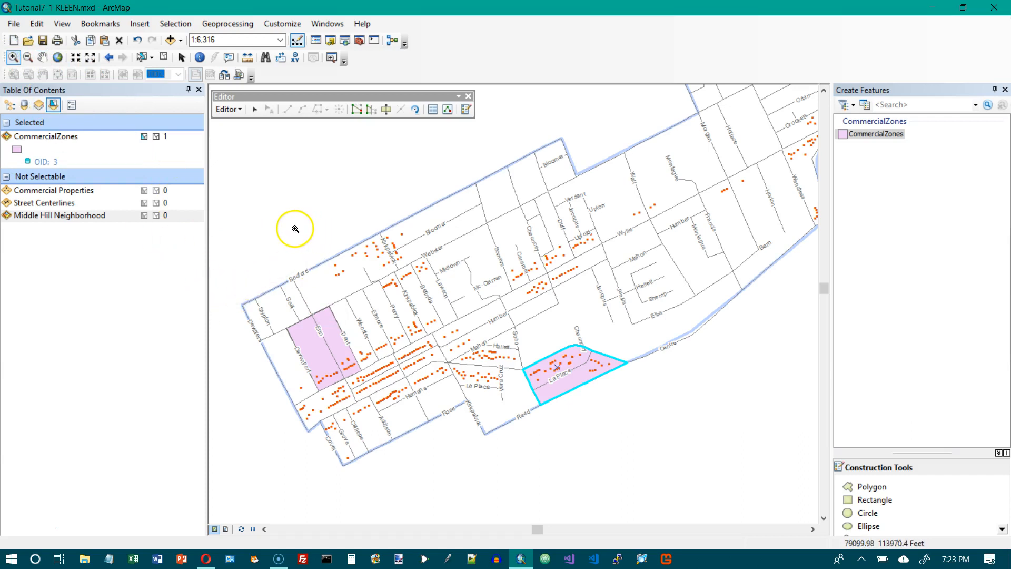
drag(284, 227, 500, 323)
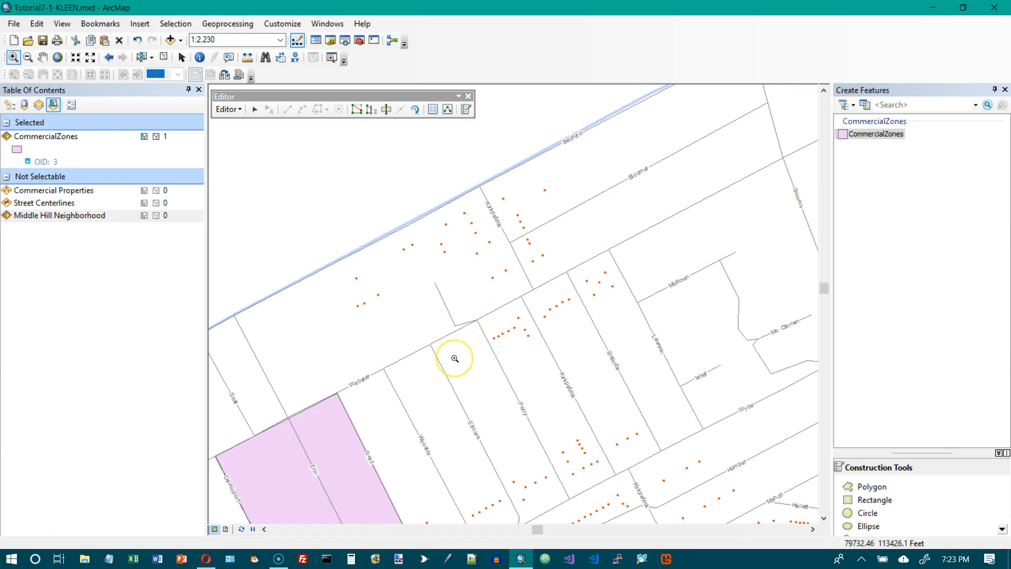